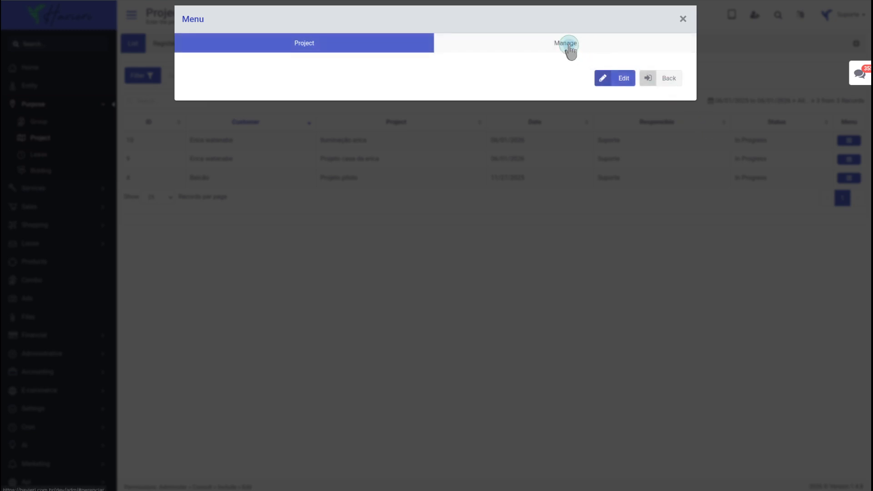
- Review the project's managed products and sales, expanding sale 4's products and financial entries
{"action": "left_click", "coordinate": [566, 46]}
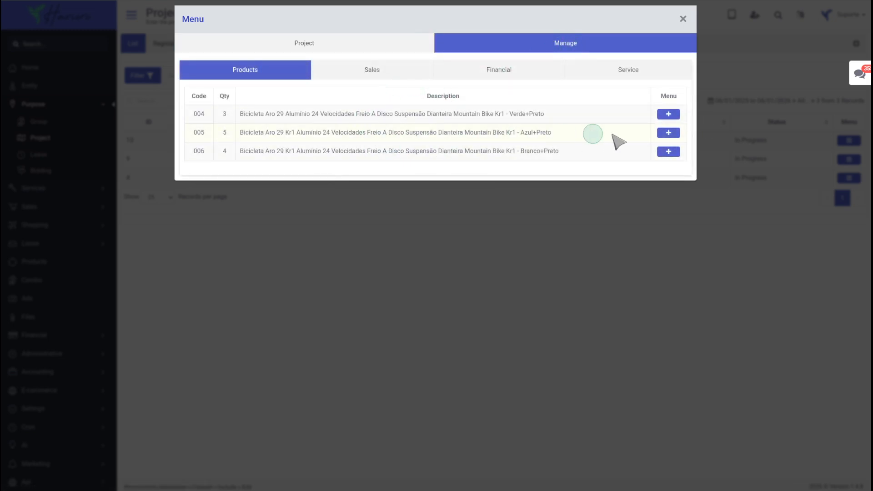
{"action": "left_click", "coordinate": [668, 133]}
{"action": "left_click", "coordinate": [371, 71]}
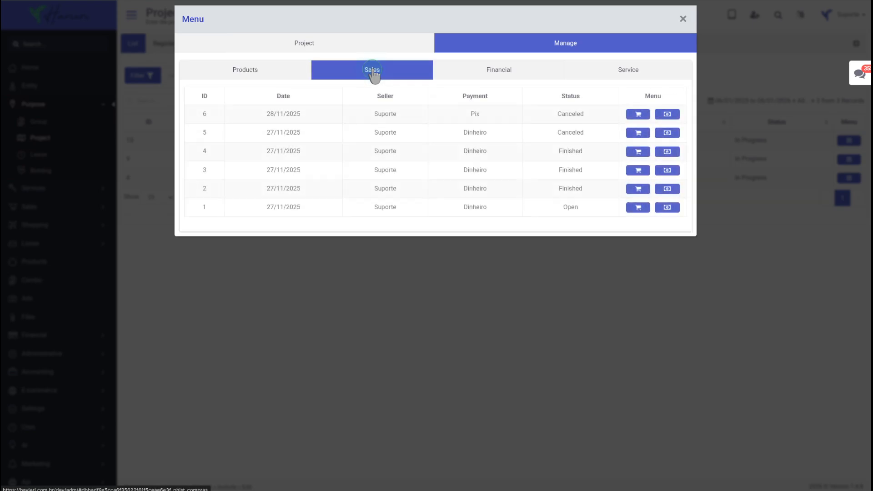
{"action": "left_click", "coordinate": [639, 152]}
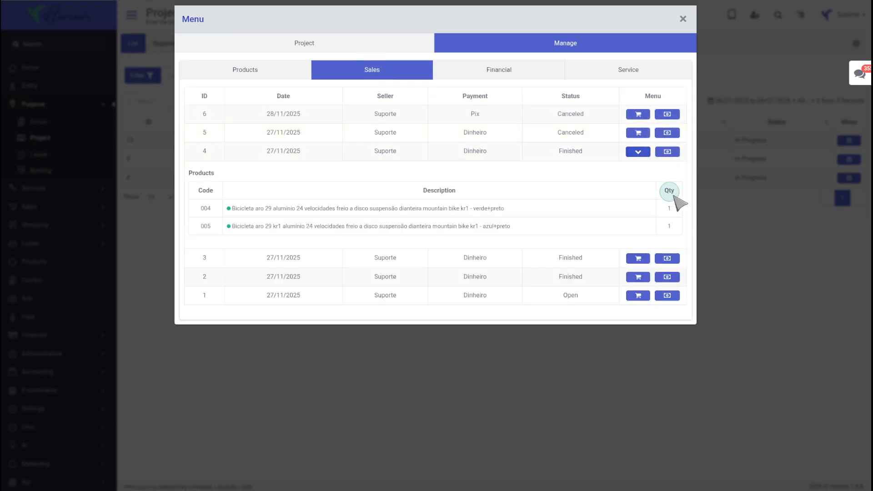
{"action": "left_click", "coordinate": [668, 152]}
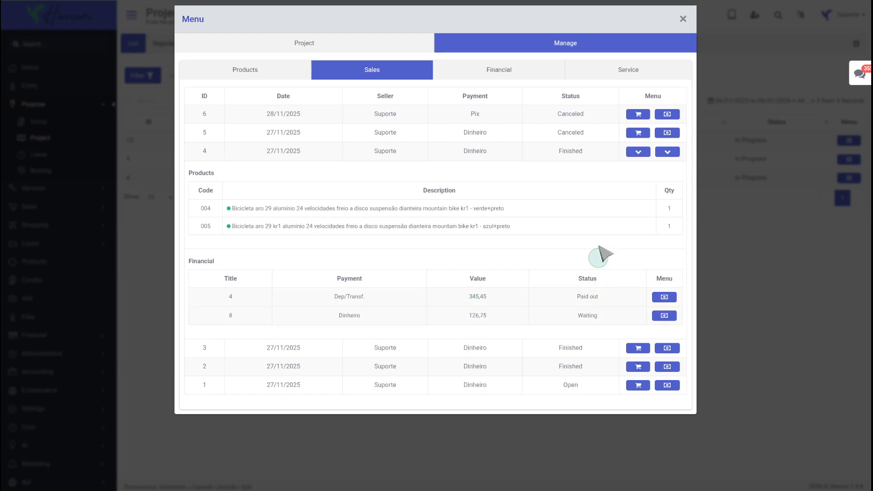
- Inspect the project's financial title occurrence details and close the project menu dialog
{"action": "left_click", "coordinate": [523, 72]}
{"action": "left_click", "coordinate": [668, 113]}
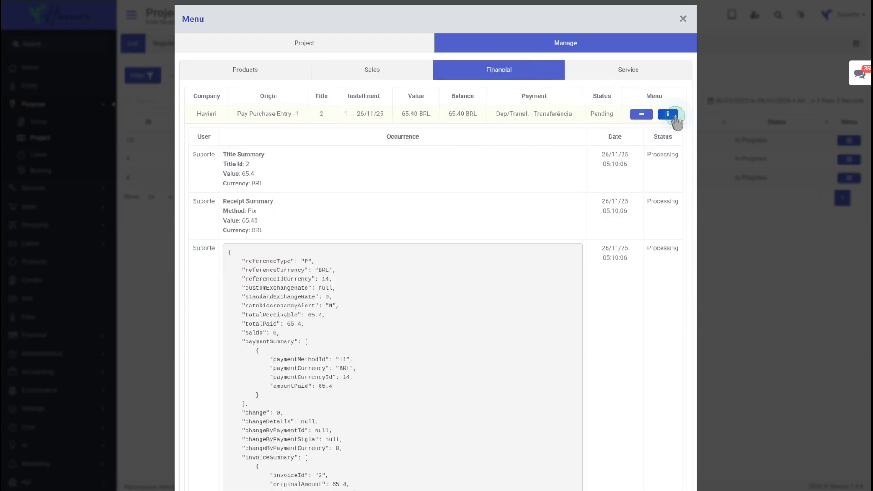
{"action": "scroll", "coordinate": [614, 352], "scroll_direction": "down", "scroll_amount": 5}
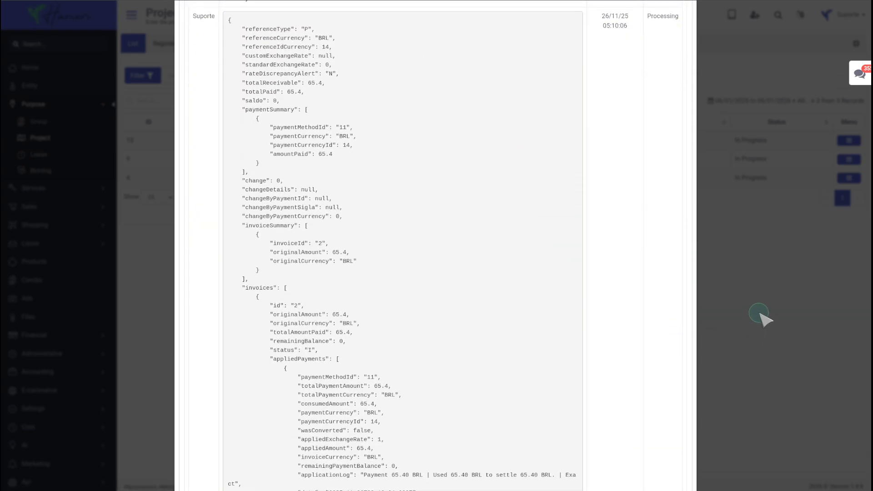
{"action": "left_click", "coordinate": [759, 314]}
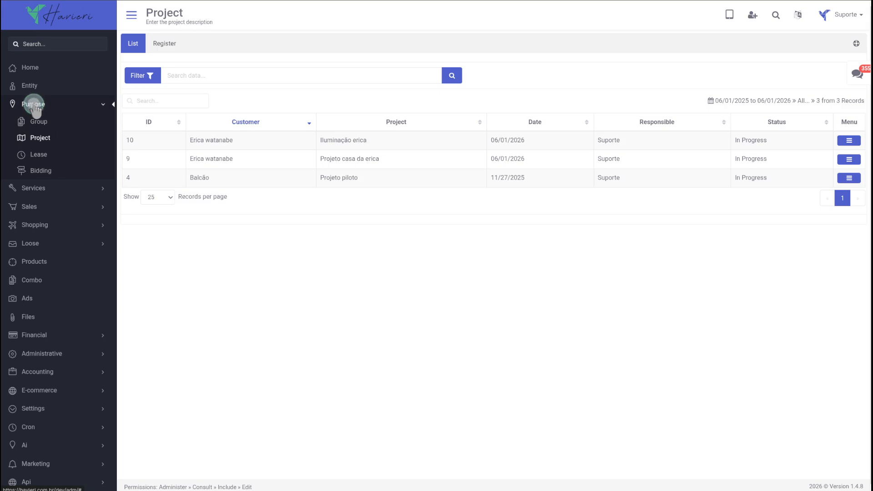
- Reload the project list and sort it by the ID, Customer, Project and Date columns
{"action": "left_click", "coordinate": [36, 138]}
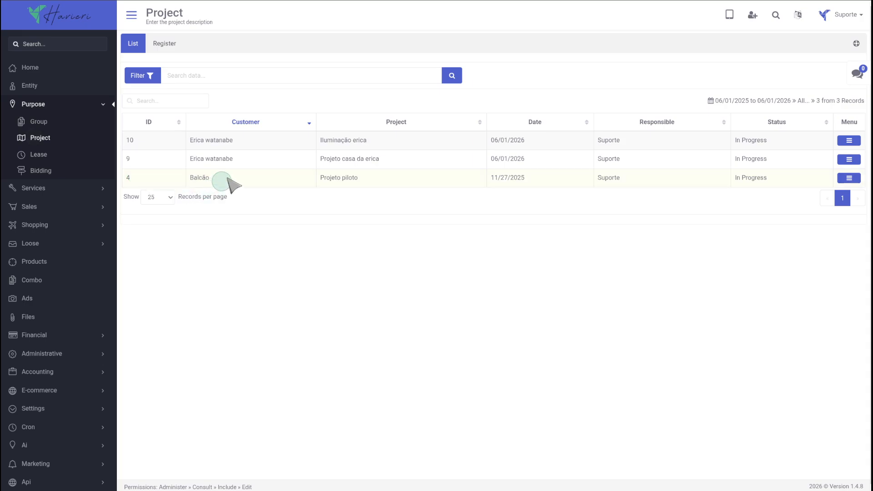
{"action": "left_click", "coordinate": [158, 122]}
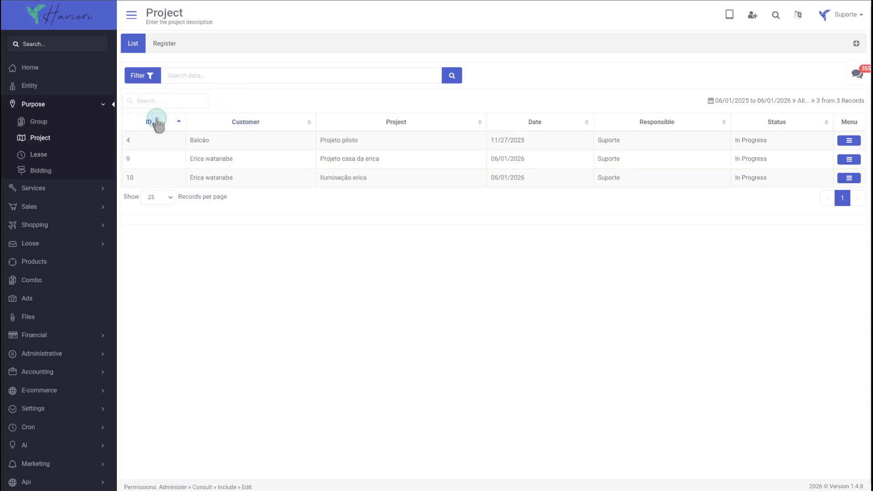
{"action": "left_click", "coordinate": [157, 123]}
{"action": "left_click", "coordinate": [246, 123]}
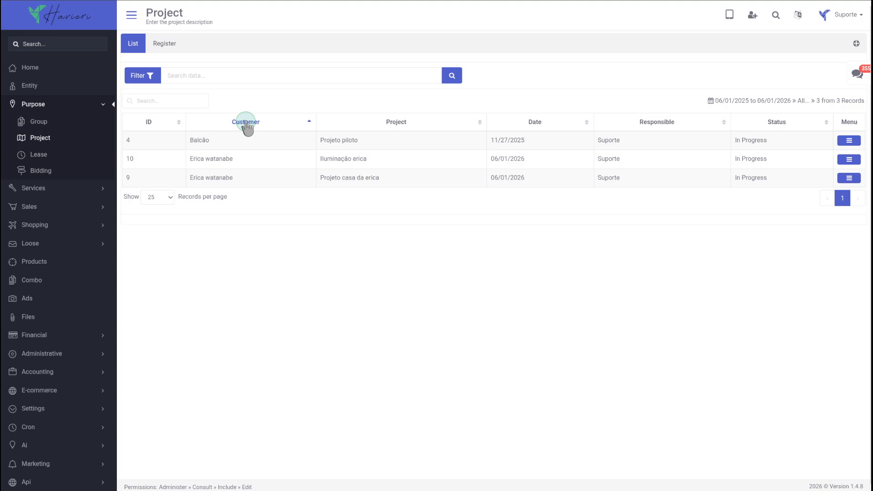
{"action": "left_click", "coordinate": [247, 124]}
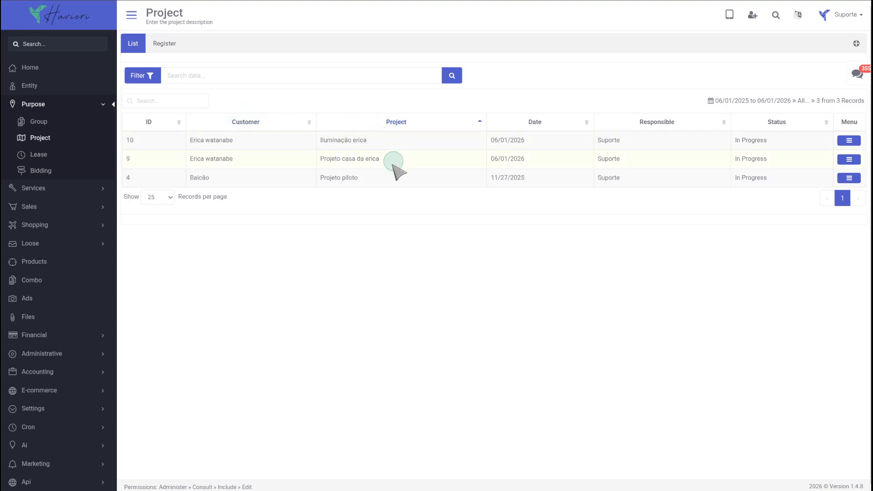
{"action": "left_click_drag", "start_coordinate": [386, 146], "coordinate": [310, 140]}
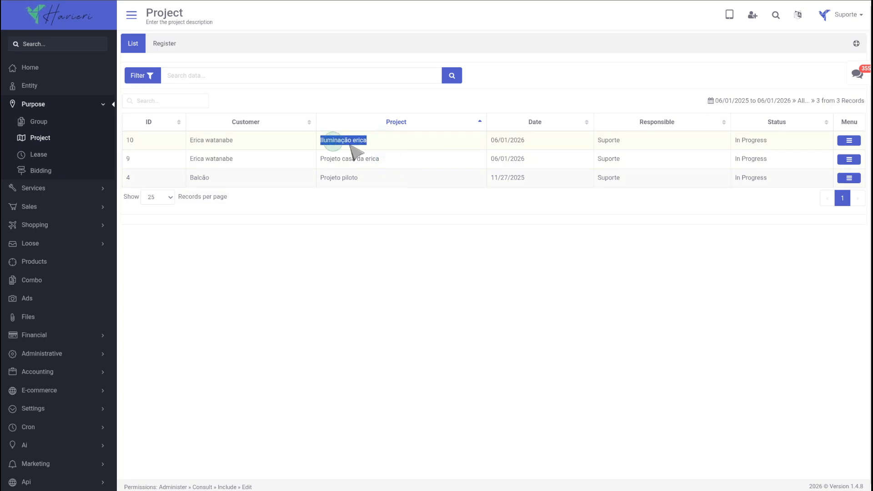
{"action": "left_click", "coordinate": [535, 124]}
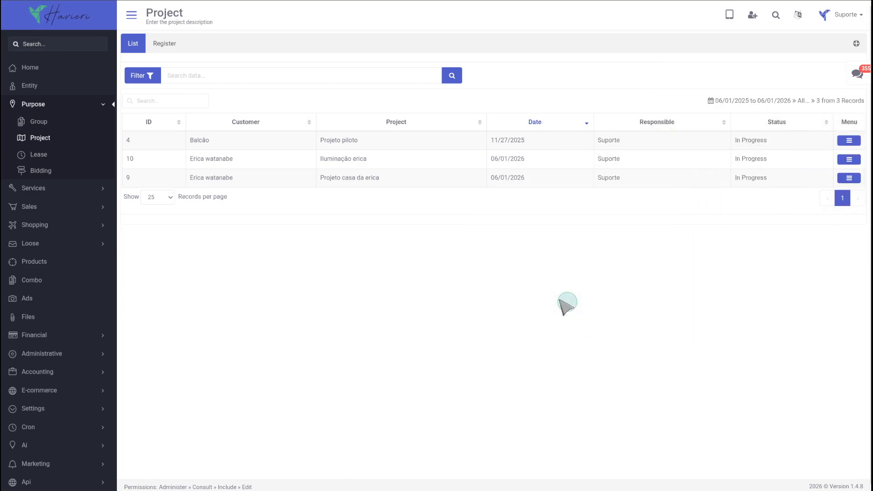
- Open the project filter and set the date range end to 06-03-2026
{"action": "left_click", "coordinate": [142, 77]}
{"action": "left_click", "coordinate": [318, 164]}
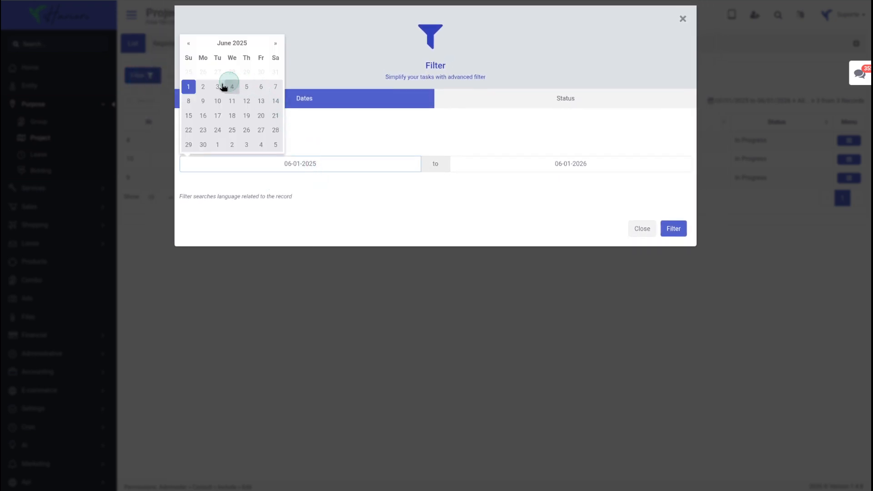
{"action": "left_click", "coordinate": [561, 169]}
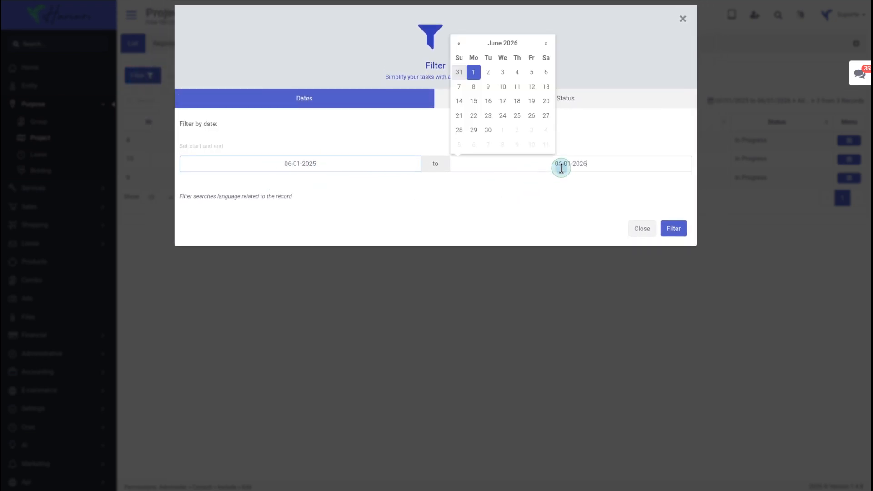
{"action": "left_click", "coordinate": [518, 87]}
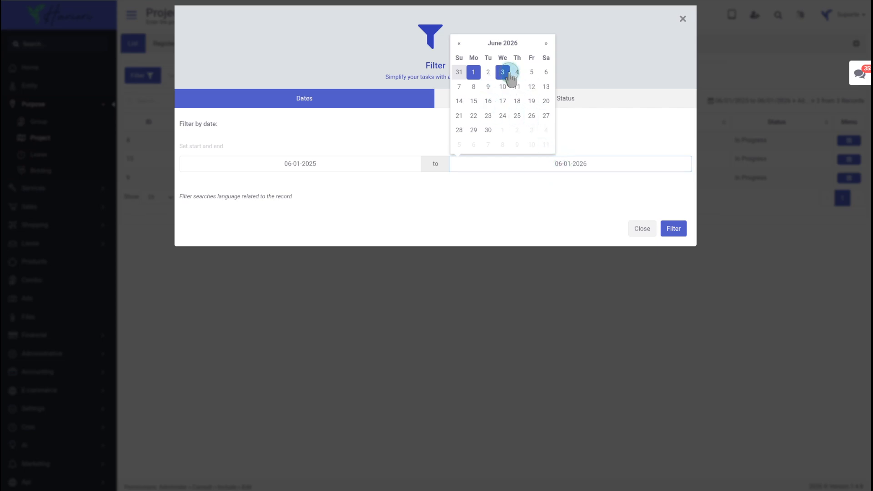
{"action": "left_click", "coordinate": [551, 120]}
- Set the filter status to In Progress and apply the filter
{"action": "left_click", "coordinate": [561, 104]}
{"action": "left_click", "coordinate": [392, 152]}
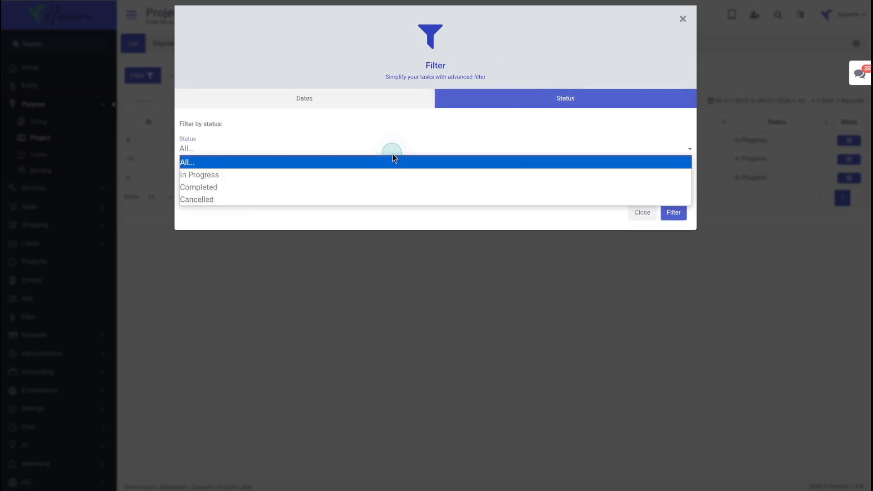
{"action": "left_click", "coordinate": [380, 176]}
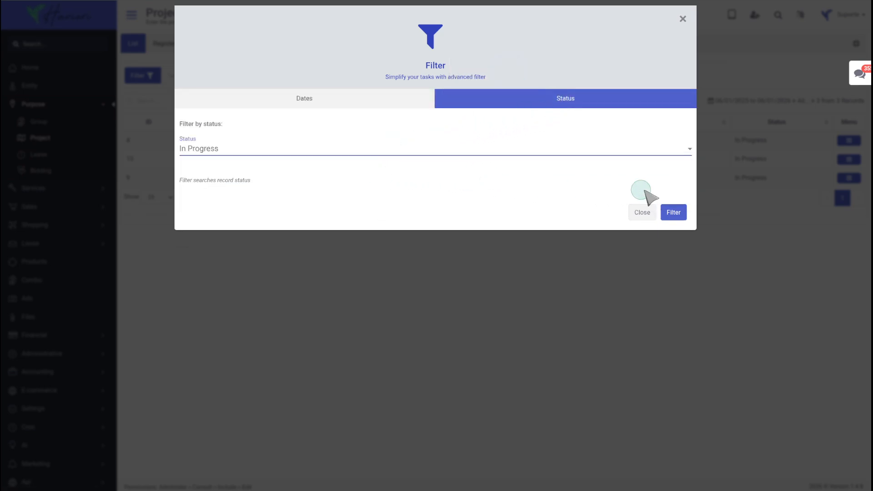
{"action": "left_click", "coordinate": [673, 212]}
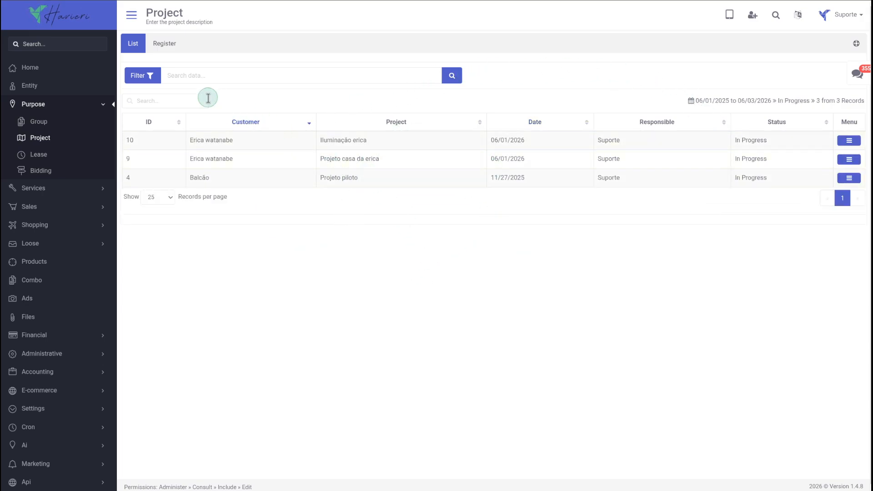
- Start registering a new project and search the customer list by the customer's first name
{"action": "left_click", "coordinate": [165, 44]}
{"action": "left_click", "coordinate": [404, 104]}
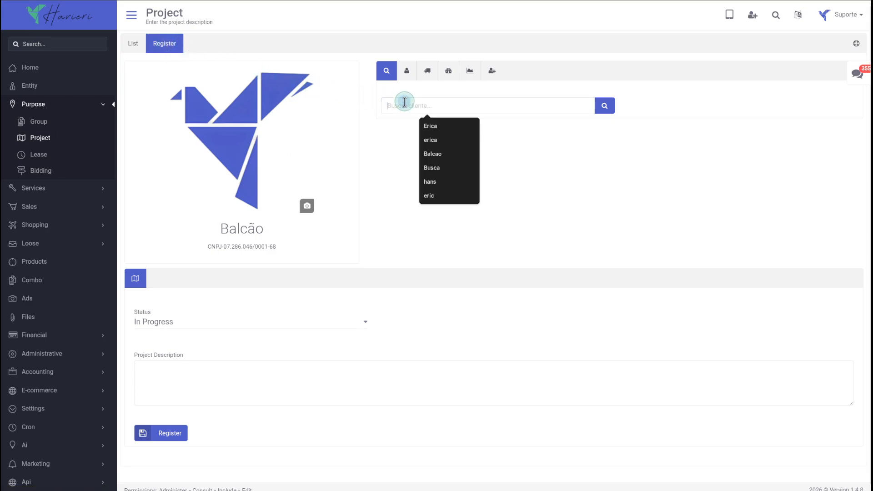
{"action": "type", "text": "erica"}
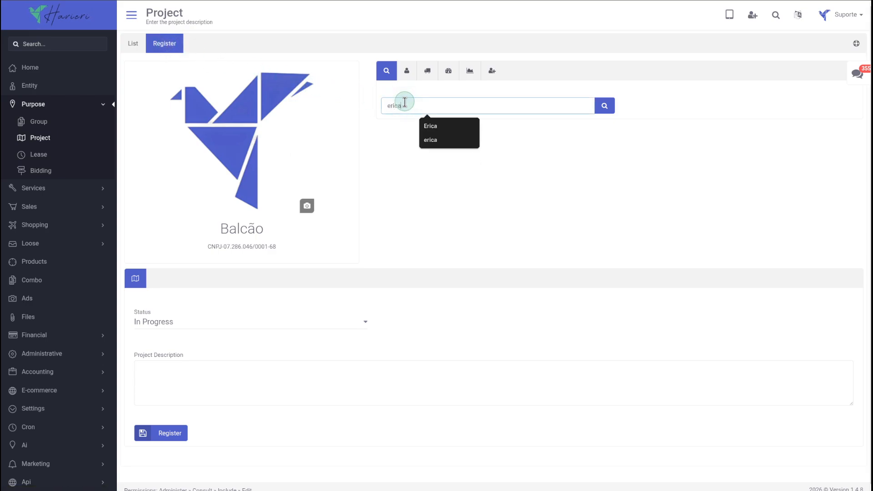
{"action": "left_click", "coordinate": [604, 106]}
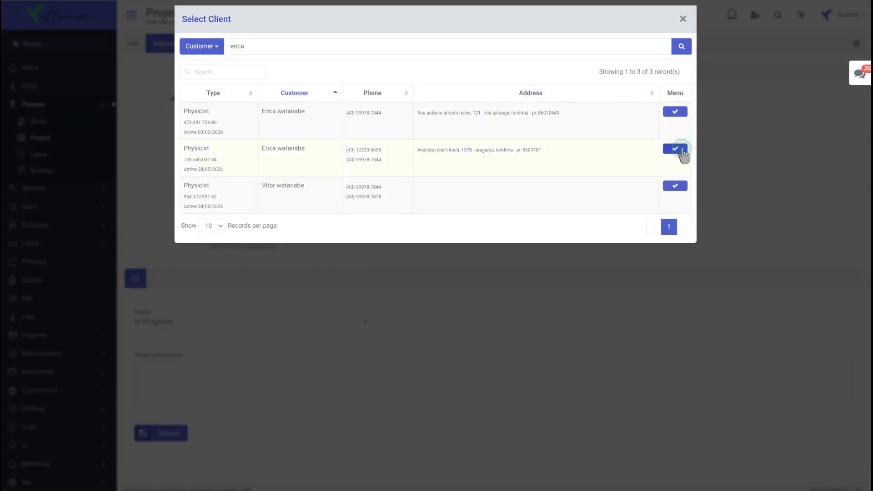
- Select the first matching customer record for the new project
{"action": "left_click", "coordinate": [683, 151]}
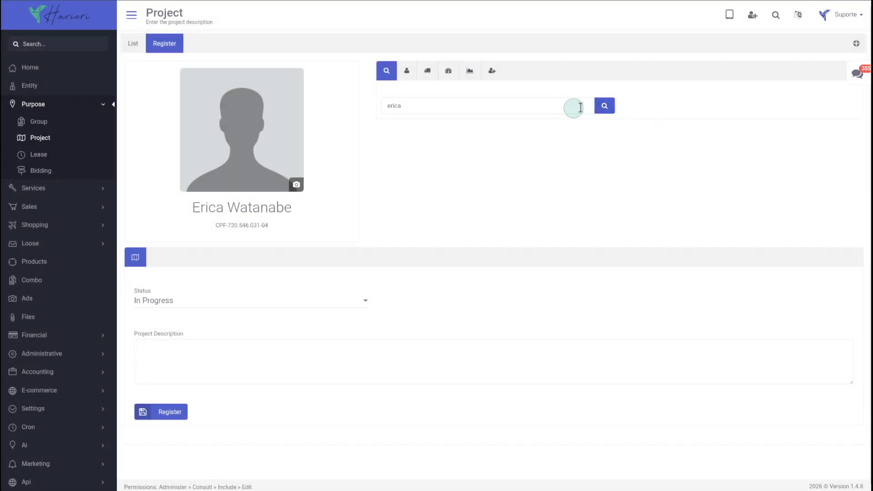
{"action": "left_click", "coordinate": [605, 106]}
{"action": "left_click", "coordinate": [675, 110]}
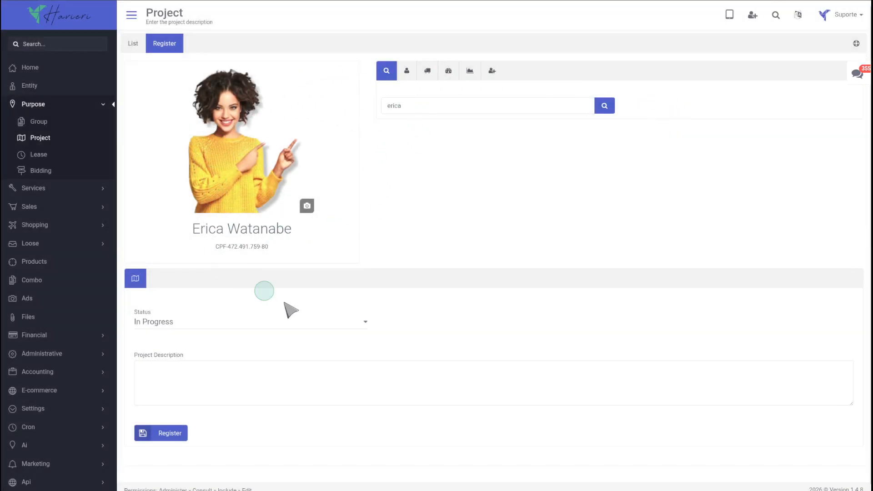
- Review the selected customer's personal data, delivery address, credit limits and sales chart
{"action": "left_click", "coordinate": [407, 72]}
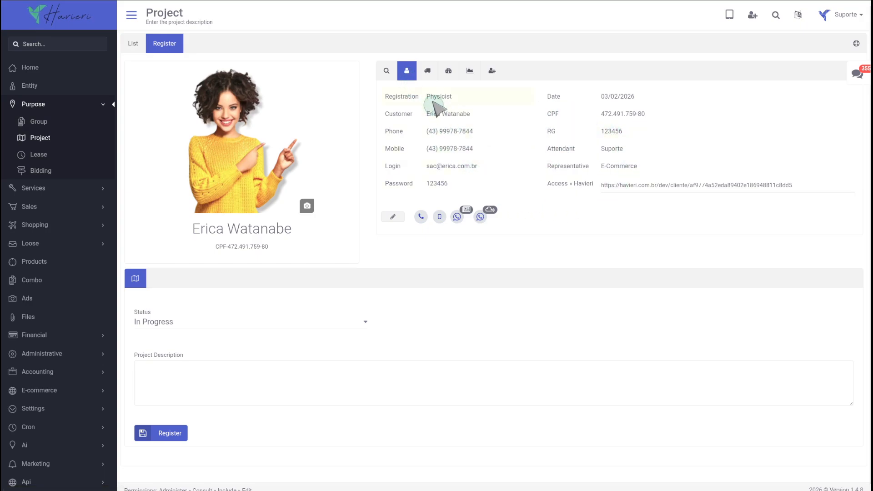
{"action": "left_click", "coordinate": [427, 71]}
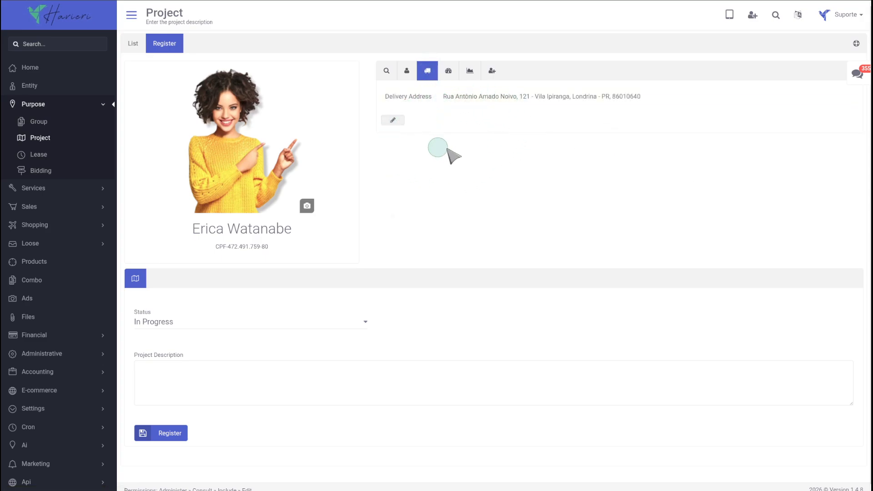
{"action": "left_click", "coordinate": [449, 72]}
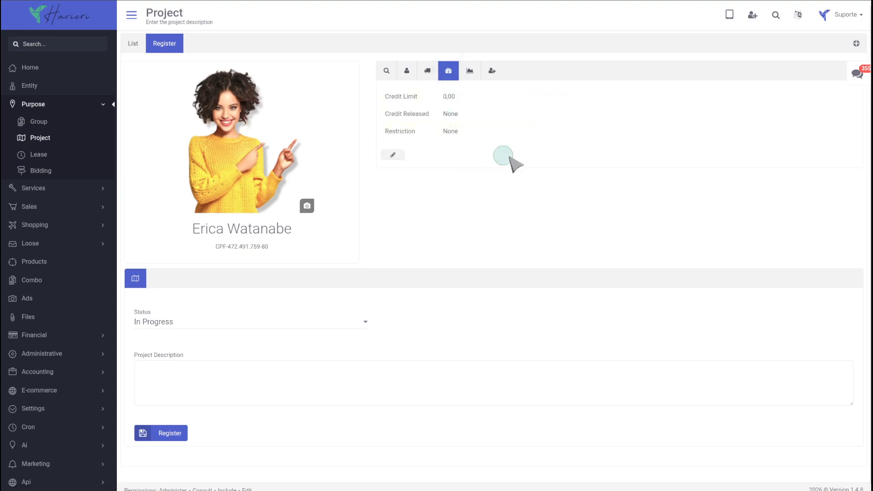
{"action": "left_click", "coordinate": [471, 71]}
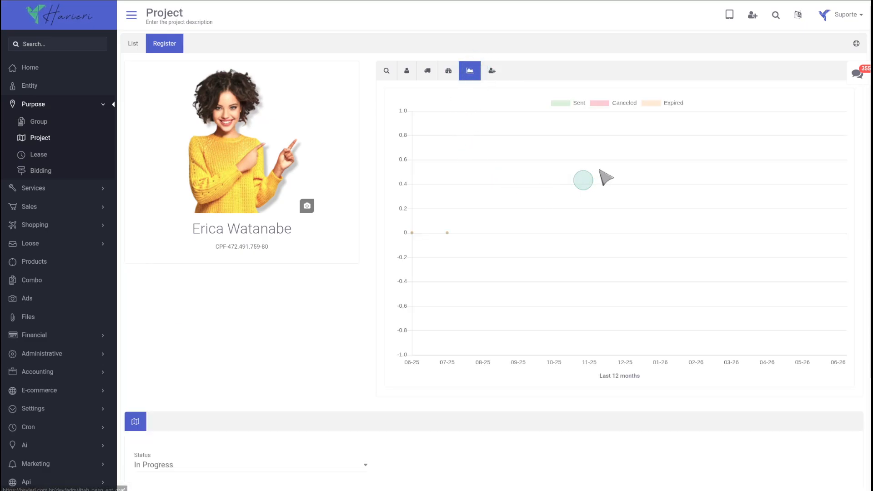
- Browse the customer's history of products, sales with financial entries, and services, then close it
{"action": "left_click", "coordinate": [491, 72]}
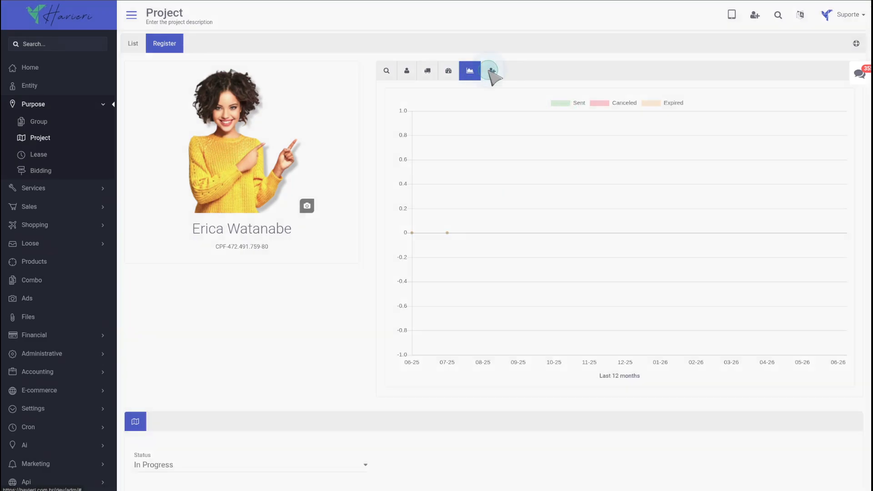
{"action": "left_click", "coordinate": [674, 124]}
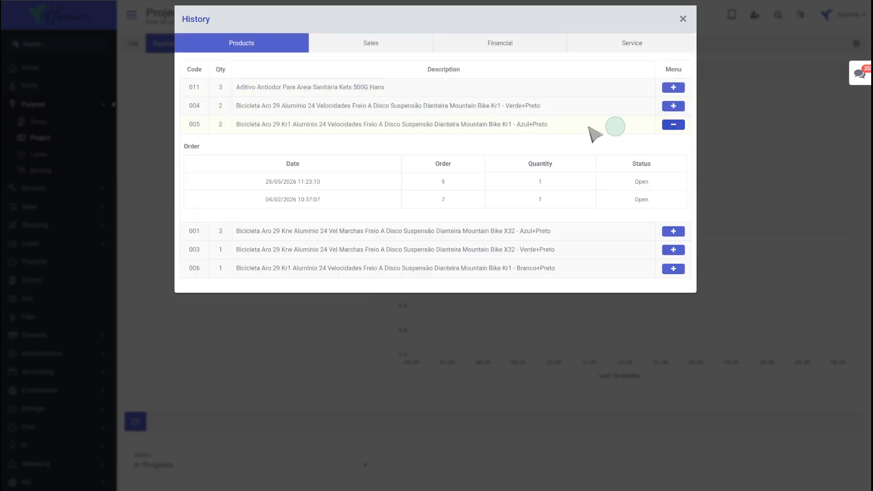
{"action": "left_click", "coordinate": [388, 43]}
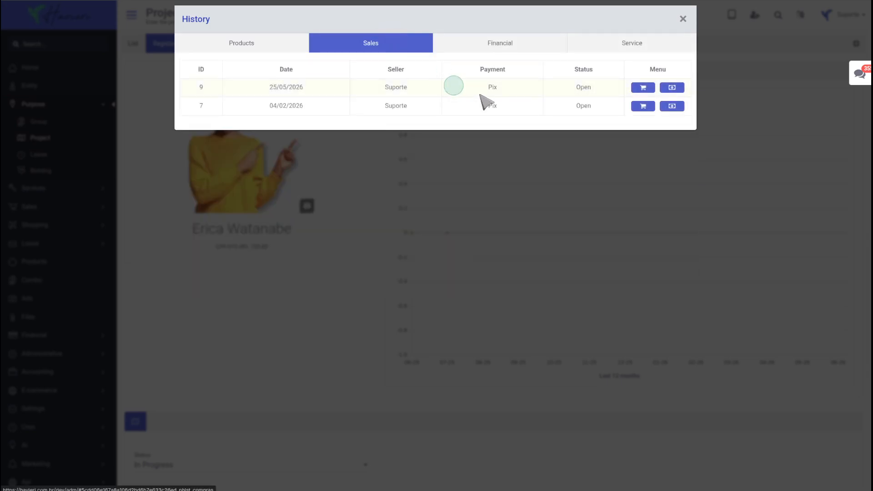
{"action": "left_click", "coordinate": [641, 106]}
{"action": "left_click", "coordinate": [673, 108]}
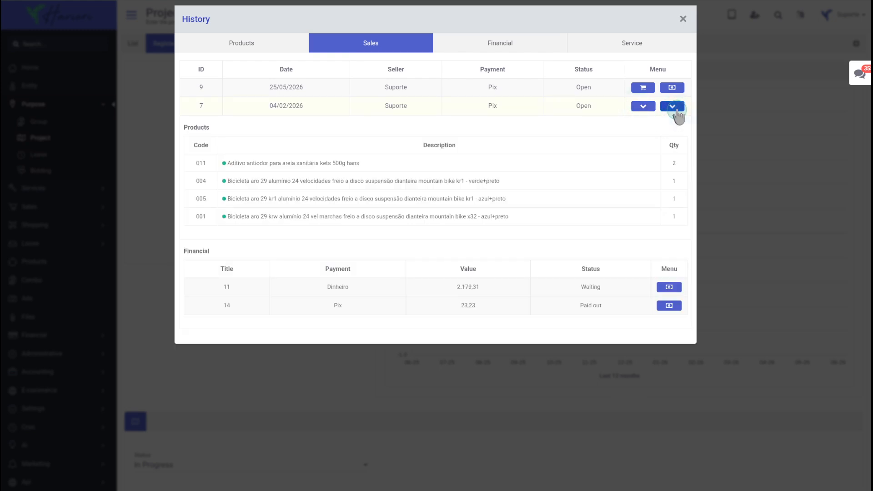
{"action": "left_click", "coordinate": [599, 44]}
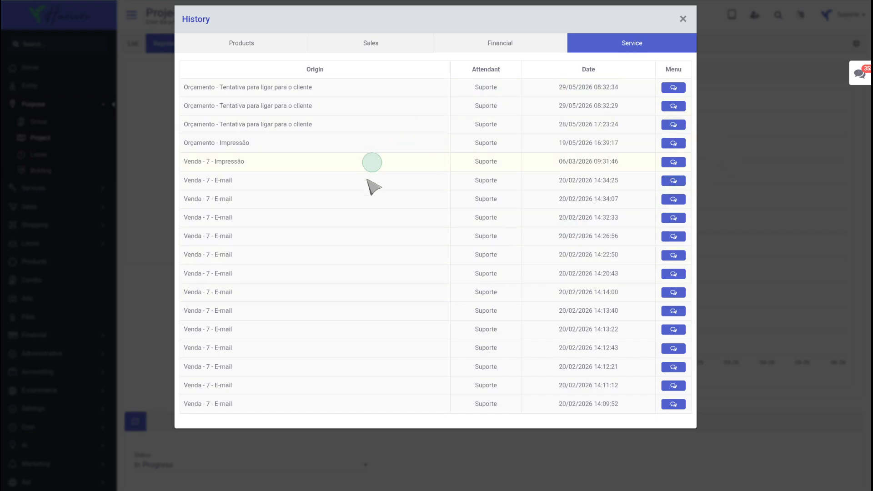
{"action": "left_click", "coordinate": [732, 172]}
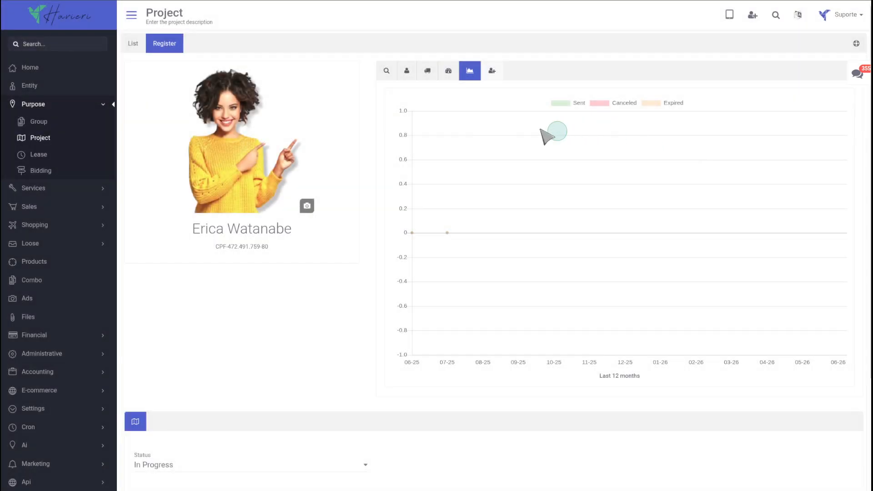
- Keep the status In Progress, paste the description "Iluminação erica", and register the new project
{"action": "scroll", "coordinate": [322, 218], "scroll_direction": "down", "scroll_amount": 3}
{"action": "left_click", "coordinate": [280, 318]}
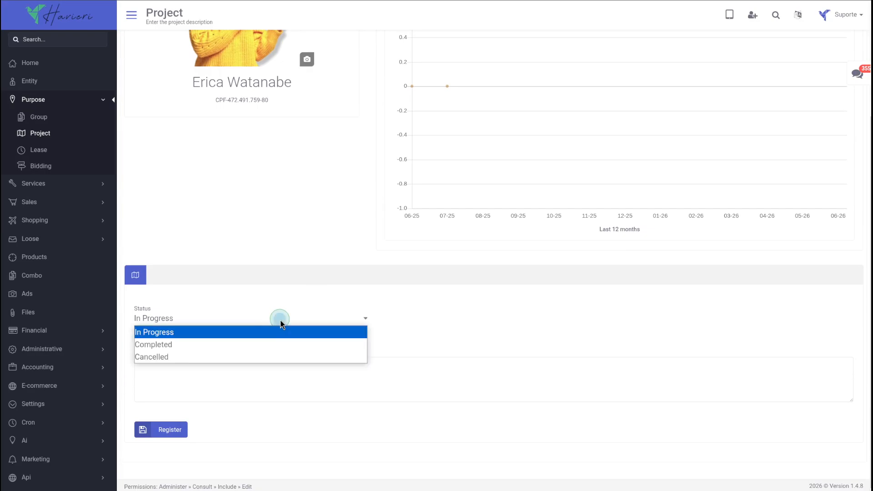
{"action": "left_click", "coordinate": [203, 379]}
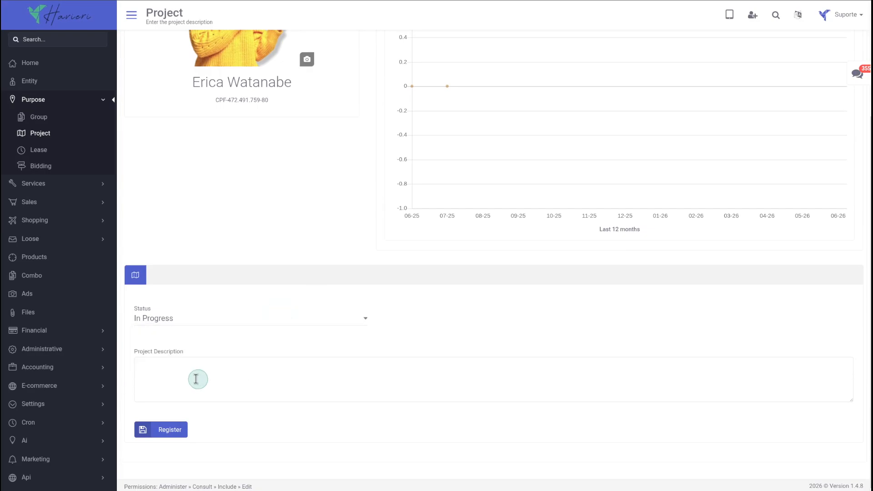
{"action": "left_click", "coordinate": [192, 378]}
{"action": "type", "text": "Iluminação erica"}
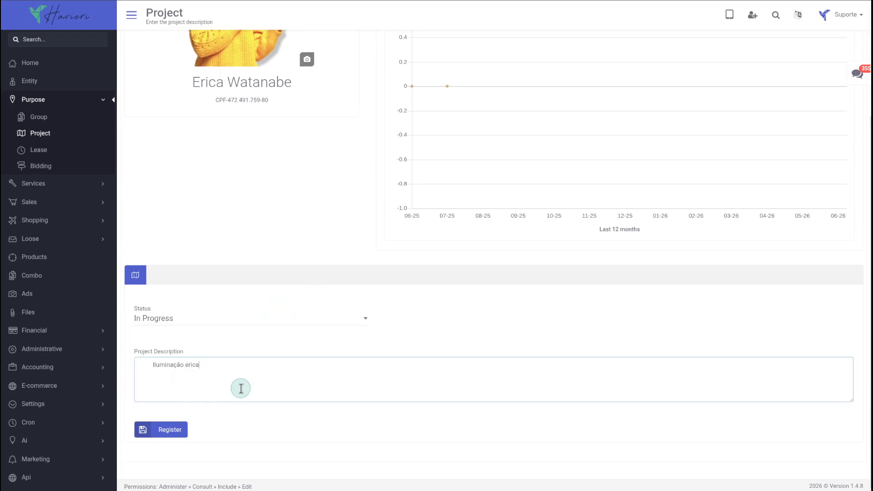
{"action": "left_click", "coordinate": [179, 434]}
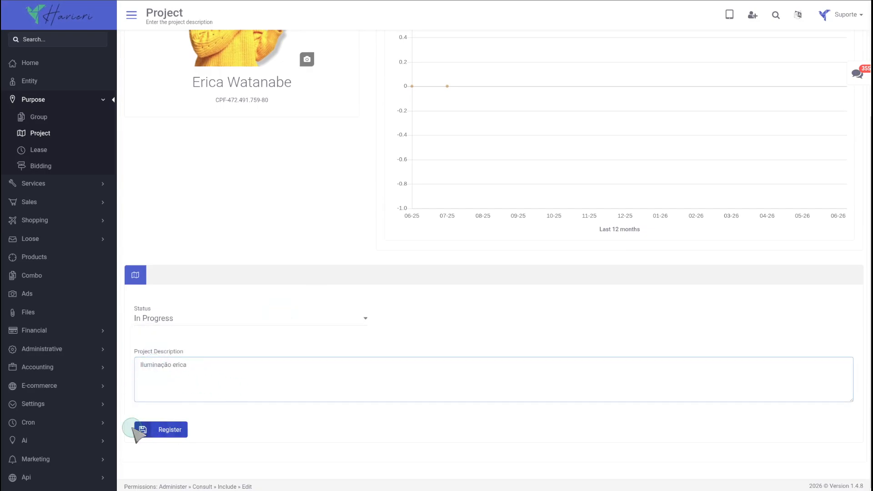
{"action": "left_click", "coordinate": [161, 433]}
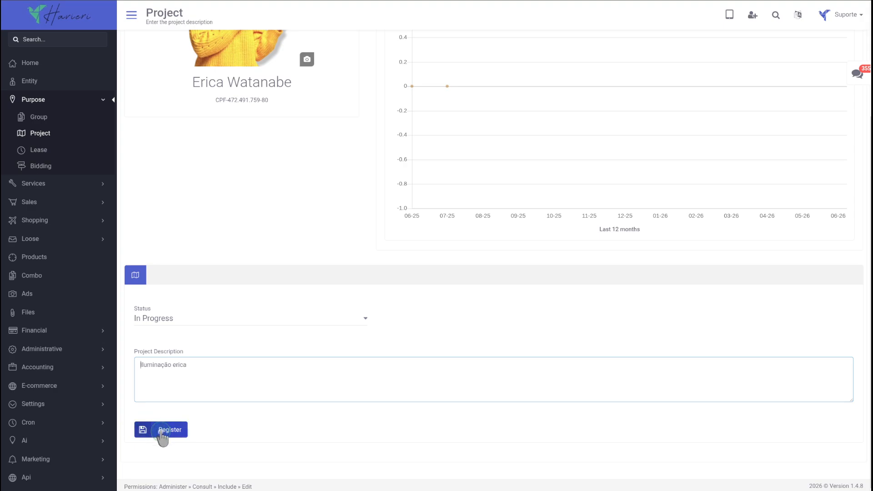
- Return to the project list and open the project "Iluminação erica" for editing
{"action": "left_click", "coordinate": [131, 17]}
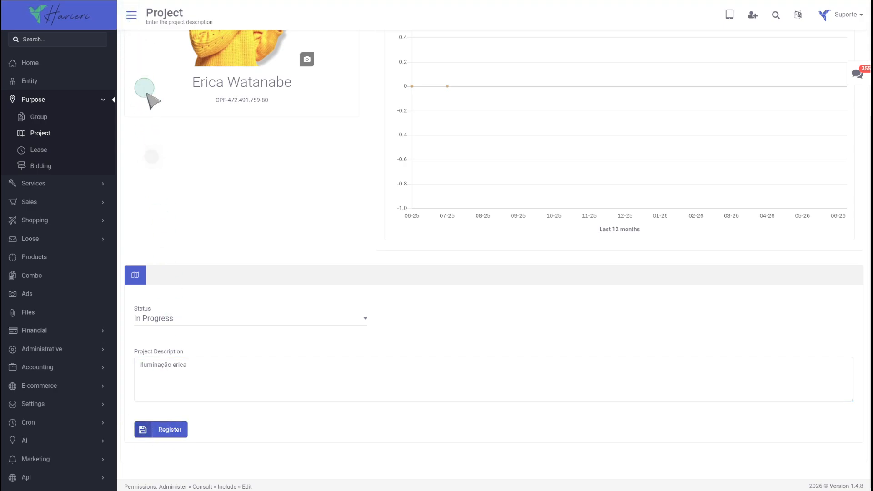
{"action": "scroll", "coordinate": [164, 136], "scroll_direction": "up", "scroll_amount": 3}
{"action": "left_click", "coordinate": [133, 38]}
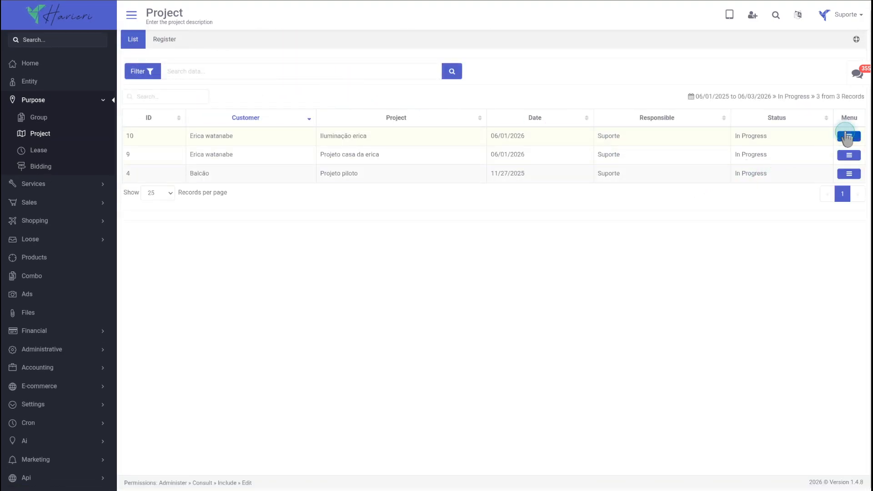
{"action": "left_click", "coordinate": [849, 136]}
{"action": "left_click", "coordinate": [614, 76]}
- Review the services and sales linked to the project
{"action": "scroll", "coordinate": [272, 372], "scroll_direction": "down", "scroll_amount": 2}
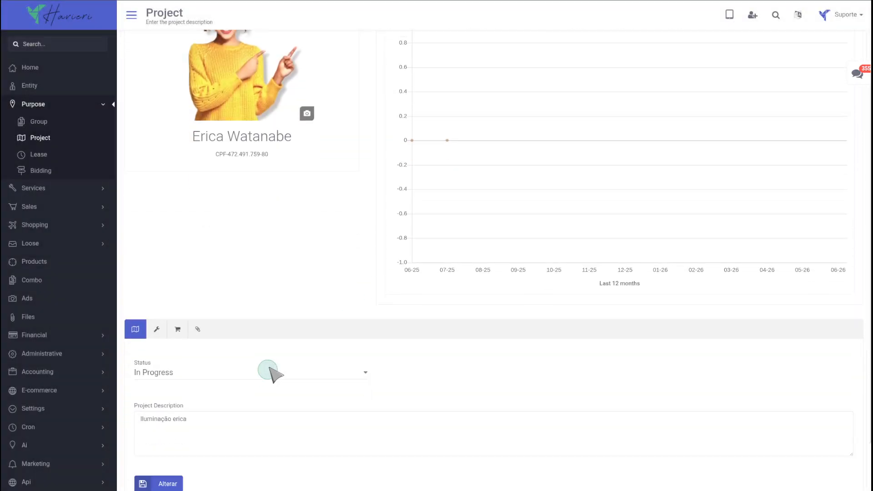
{"action": "scroll", "coordinate": [270, 373], "scroll_direction": "down", "scroll_amount": 1}
{"action": "left_click", "coordinate": [157, 275]}
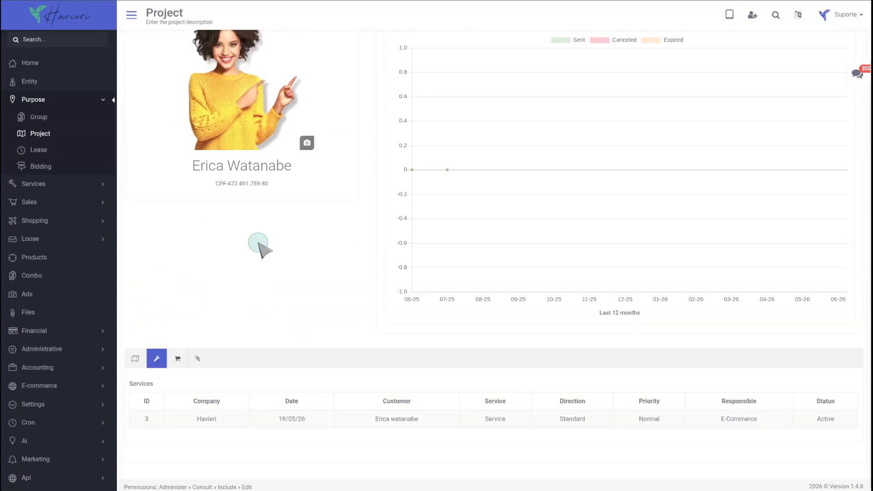
{"action": "scroll", "coordinate": [391, 110], "scroll_direction": "up", "scroll_amount": 1}
{"action": "left_click", "coordinate": [387, 71]}
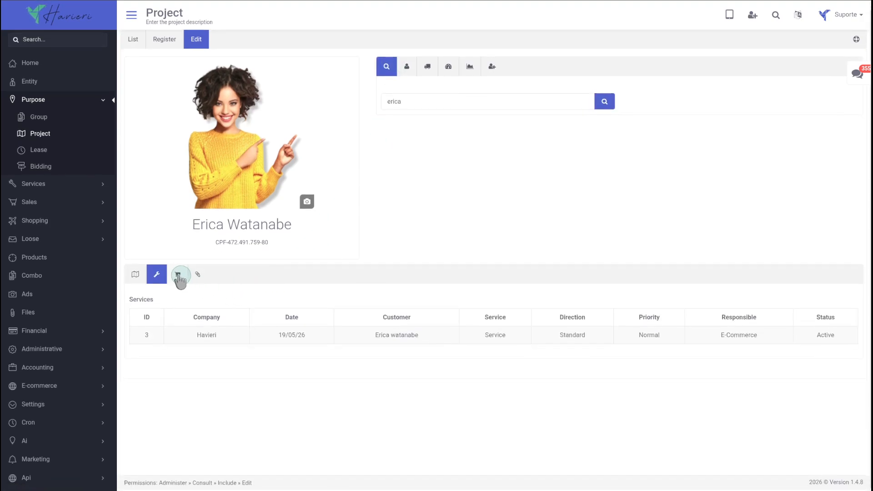
{"action": "left_click", "coordinate": [182, 282]}
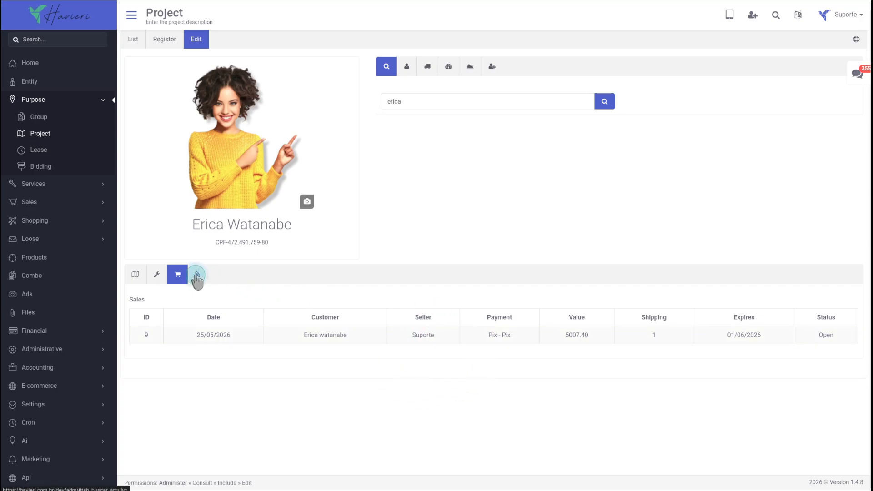
- Open the project's attached Proposta.pdf file and close it again
{"action": "left_click", "coordinate": [197, 275]}
{"action": "scroll", "coordinate": [500, 354], "scroll_direction": "down", "scroll_amount": 2}
{"action": "left_click", "coordinate": [802, 417]}
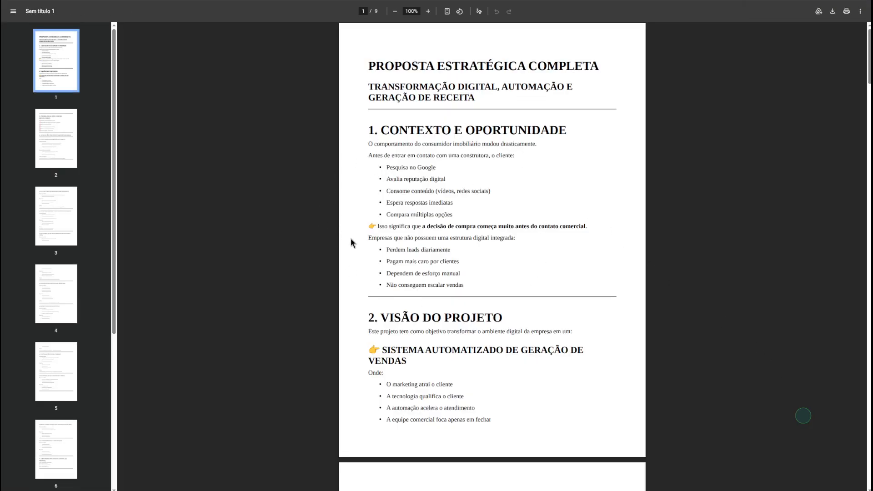
{"action": "key", "text": "ctrl+w"}
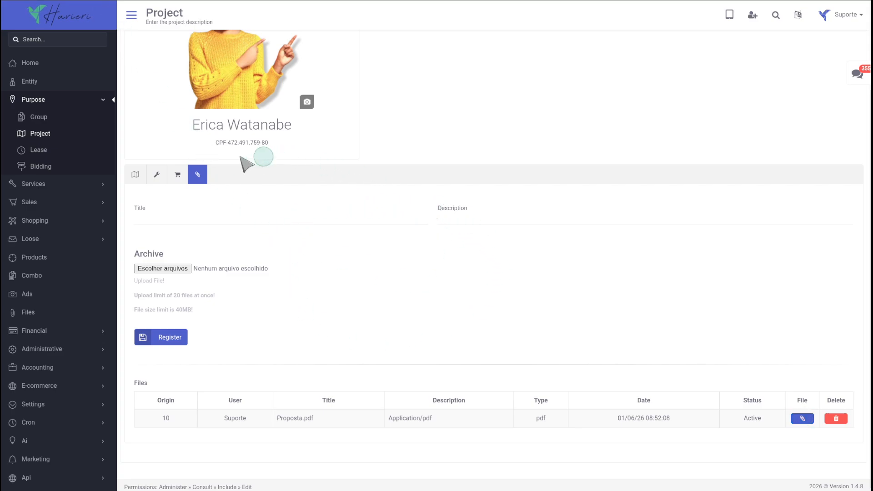
- Go to the sales orders list and open order 9 for editing
{"action": "left_click", "coordinate": [31, 202]}
{"action": "left_click", "coordinate": [37, 204]}
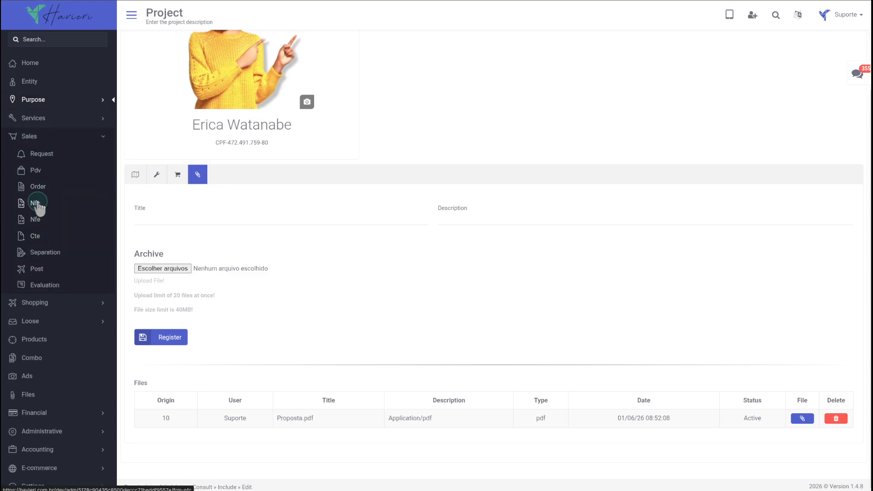
{"action": "left_click", "coordinate": [39, 188]}
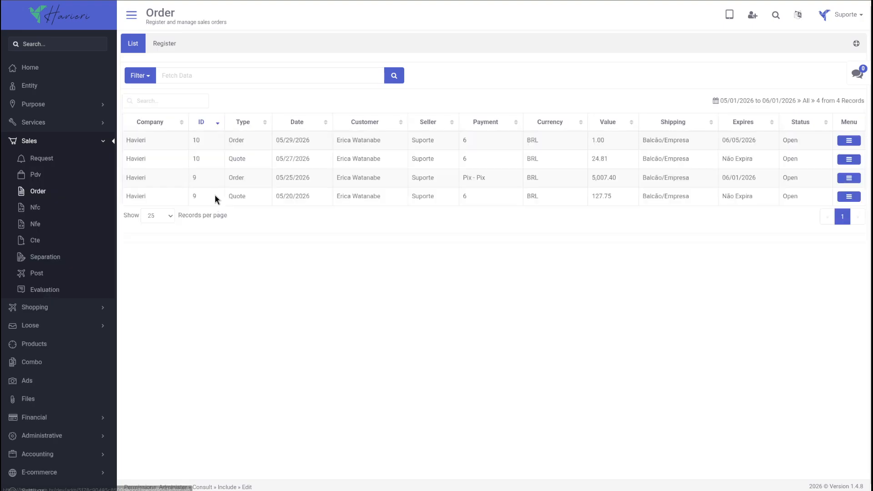
{"action": "left_click", "coordinate": [849, 177]}
{"action": "left_click", "coordinate": [624, 98]}
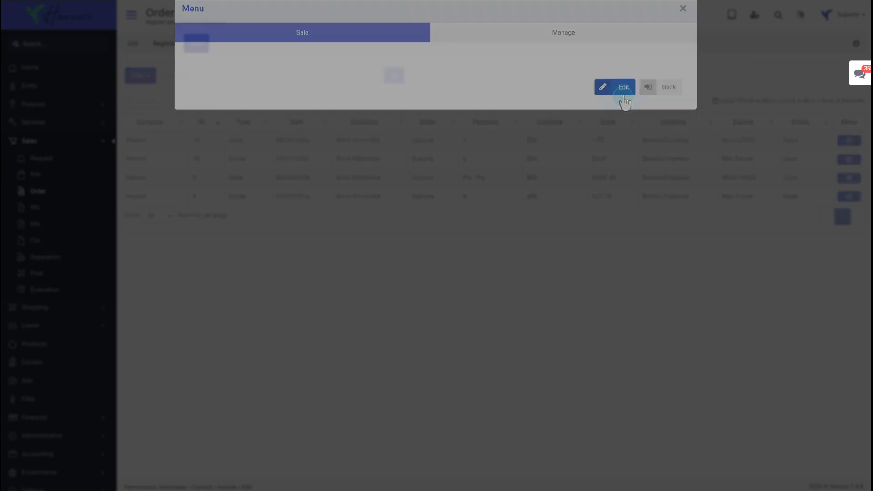
- Cancel the order's current purpose link and relink it to the project "Iluminação erica"
{"action": "left_click", "coordinate": [407, 74]}
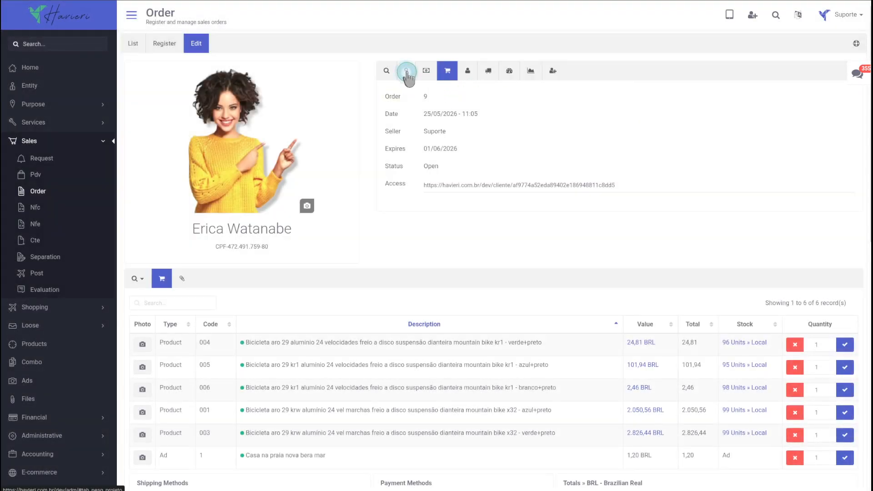
{"action": "left_click", "coordinate": [519, 122]}
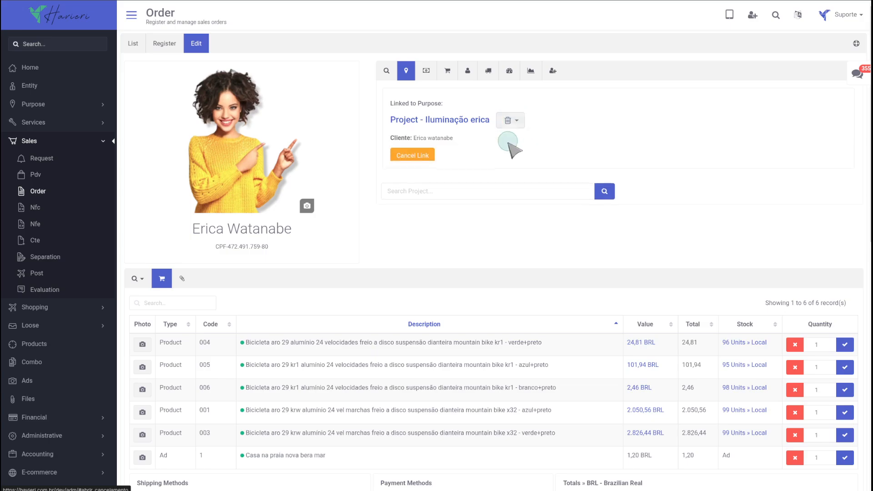
{"action": "left_click", "coordinate": [413, 156]}
{"action": "left_click", "coordinate": [603, 106]}
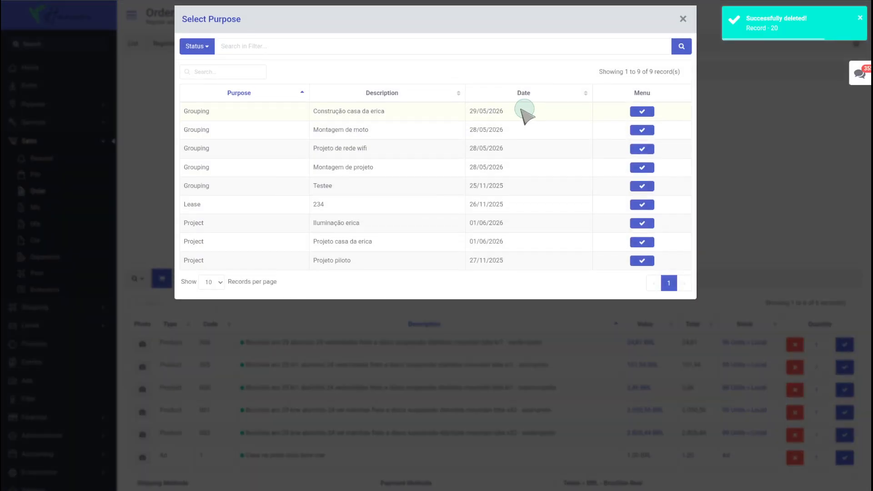
{"action": "left_click_drag", "start_coordinate": [361, 224], "coordinate": [314, 225]}
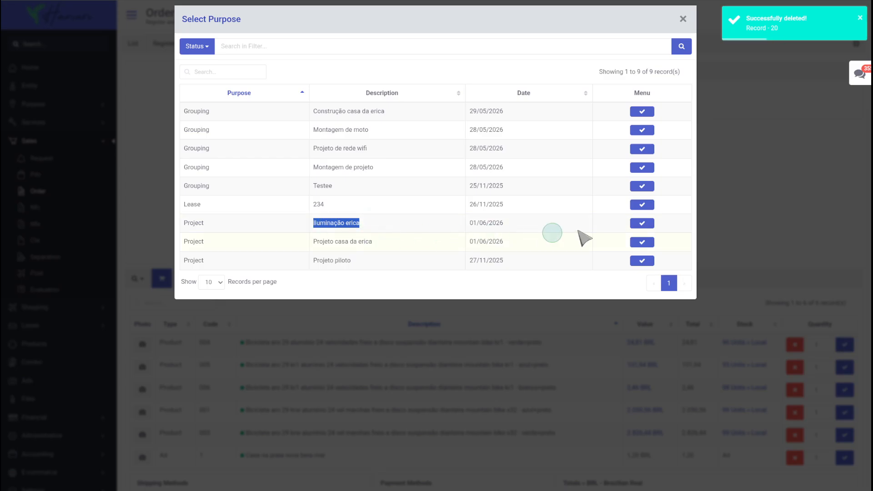
{"action": "left_click", "coordinate": [641, 223]}
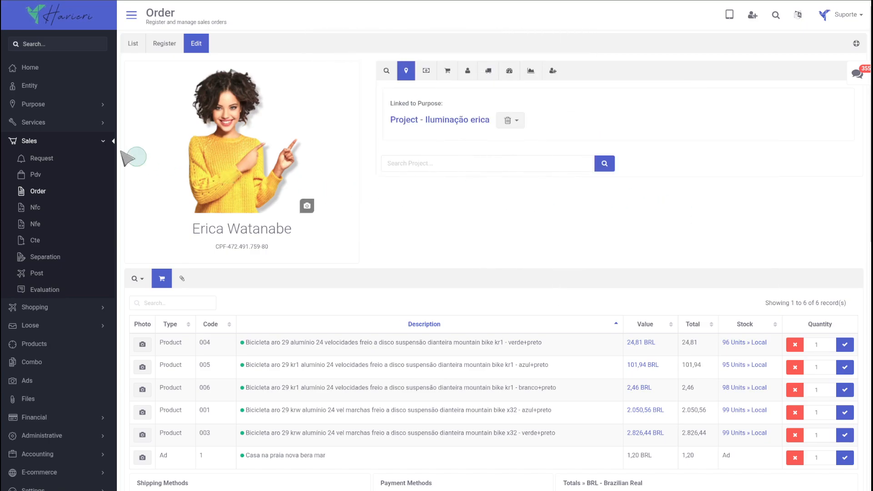
- Go to the services assistance list and open service 3 for editing
{"action": "left_click", "coordinate": [45, 122]}
{"action": "left_click", "coordinate": [50, 139]}
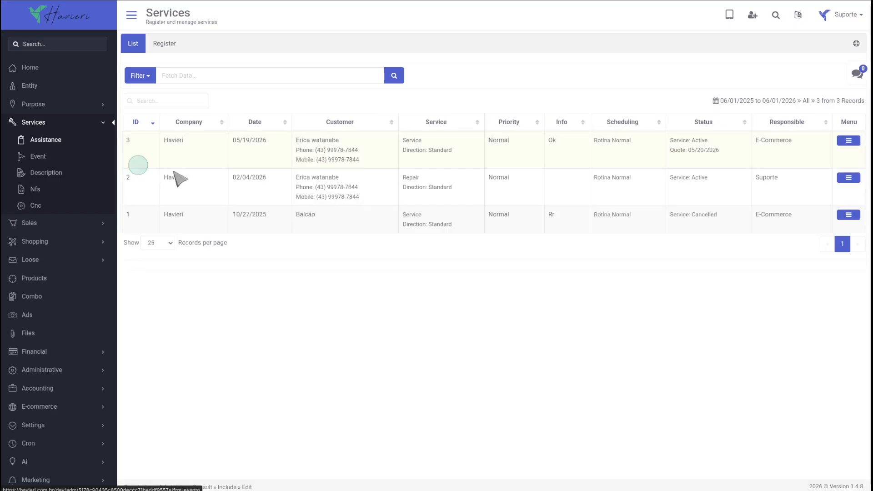
{"action": "left_click", "coordinate": [848, 141]}
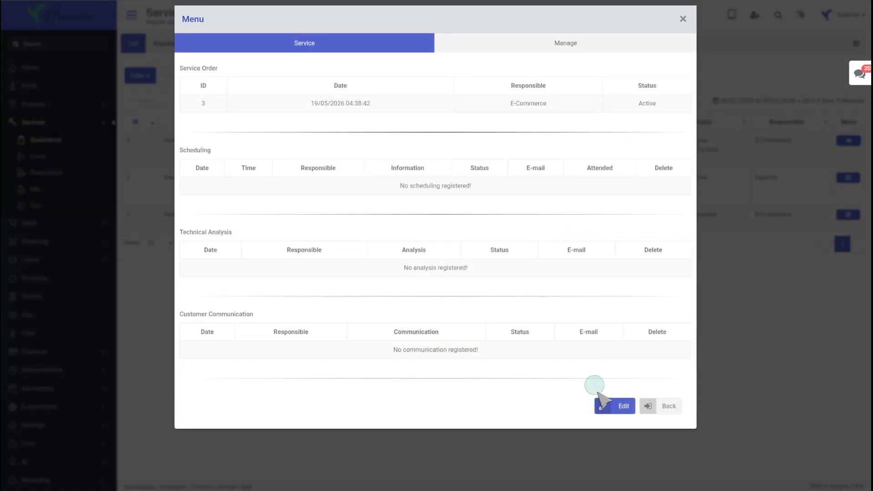
{"action": "left_click", "coordinate": [613, 409]}
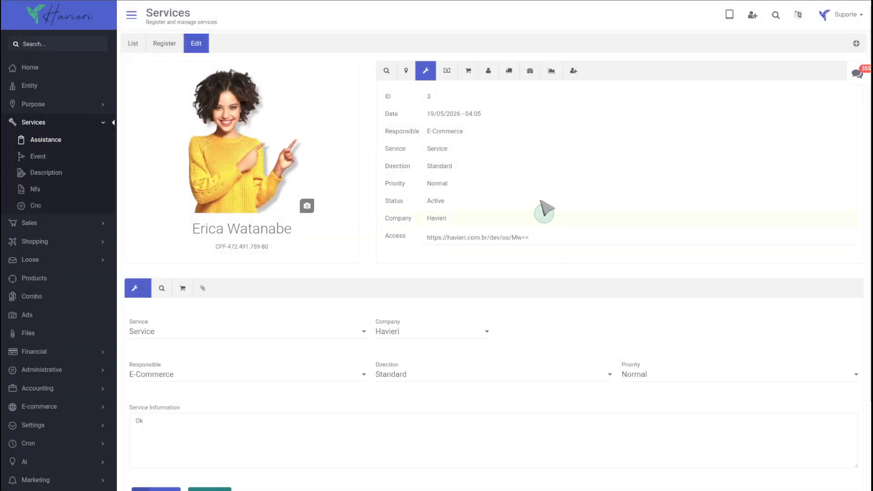
- Cancel the service's current purpose link and relink it to the project "Iluminação erica"
{"action": "left_click", "coordinate": [405, 75]}
{"action": "left_click", "coordinate": [506, 121]}
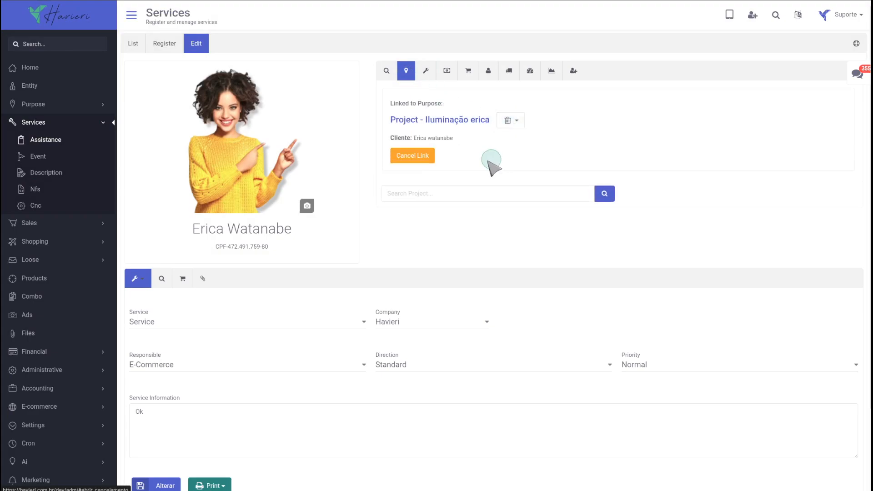
{"action": "left_click", "coordinate": [415, 156]}
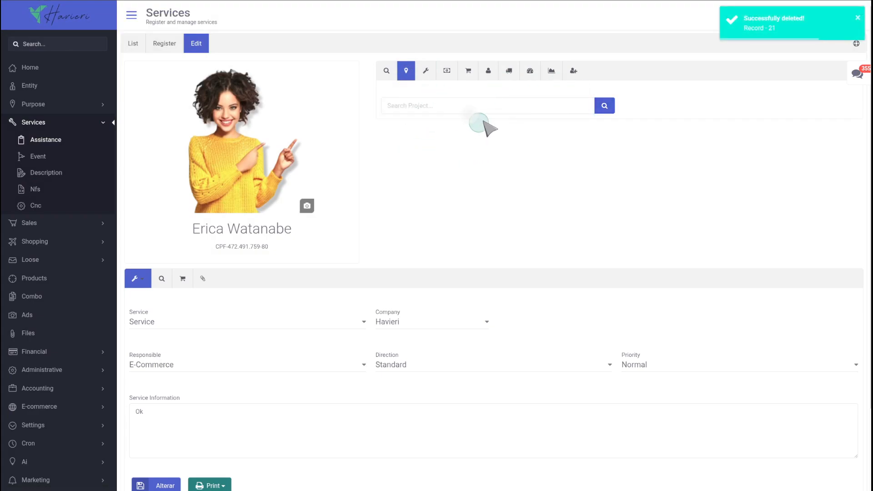
{"action": "left_click", "coordinate": [605, 107]}
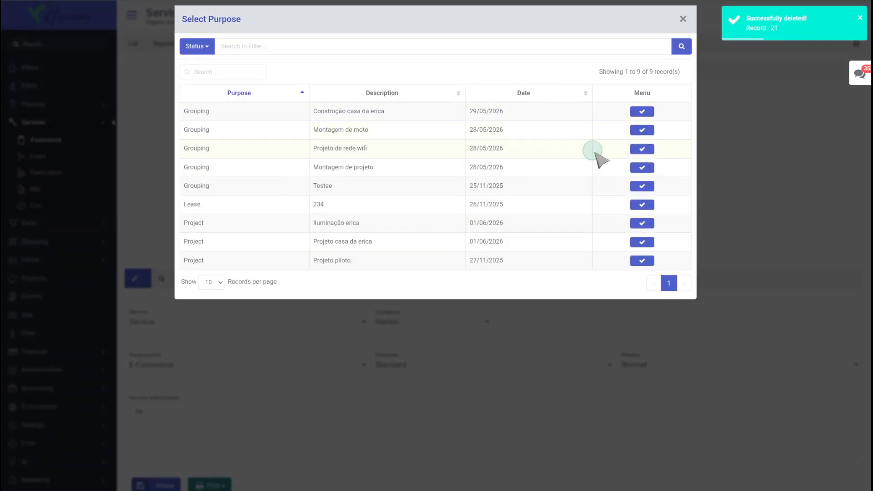
{"action": "left_click", "coordinate": [642, 224]}
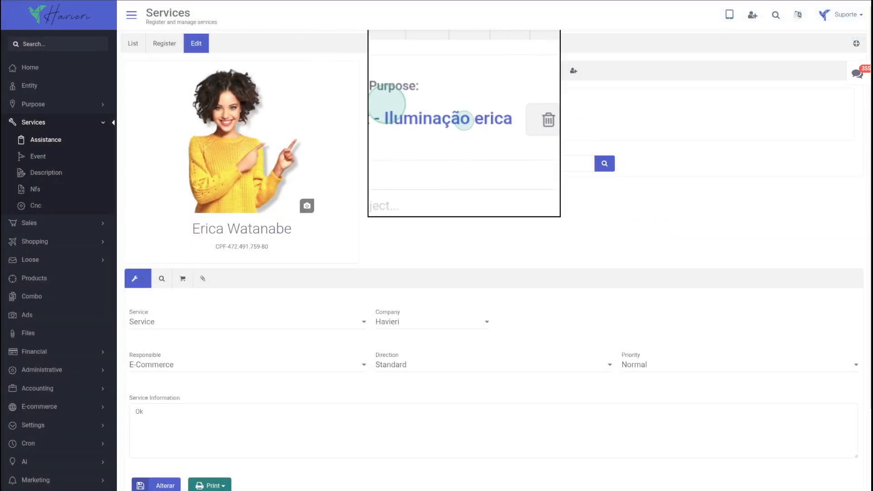
- Reopen the project "Iluminação erica" and review its linked services and sales
{"action": "left_click", "coordinate": [48, 109]}
{"action": "left_click", "coordinate": [40, 138]}
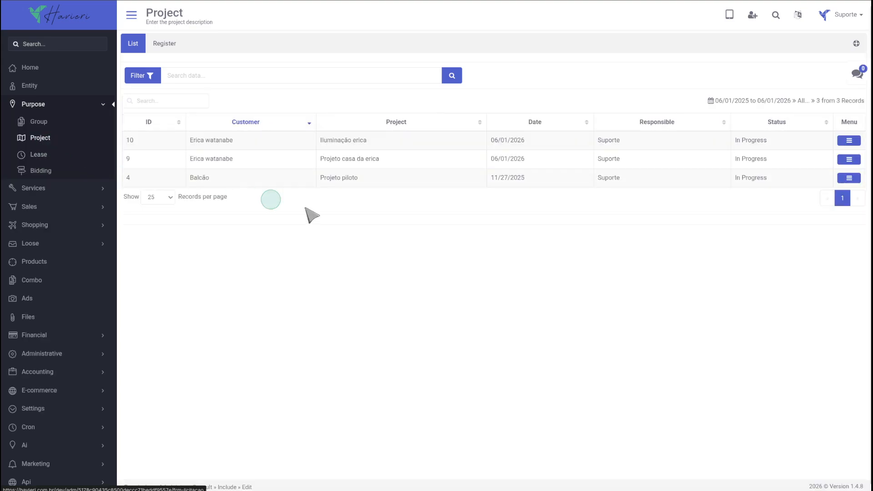
{"action": "left_click", "coordinate": [849, 141]}
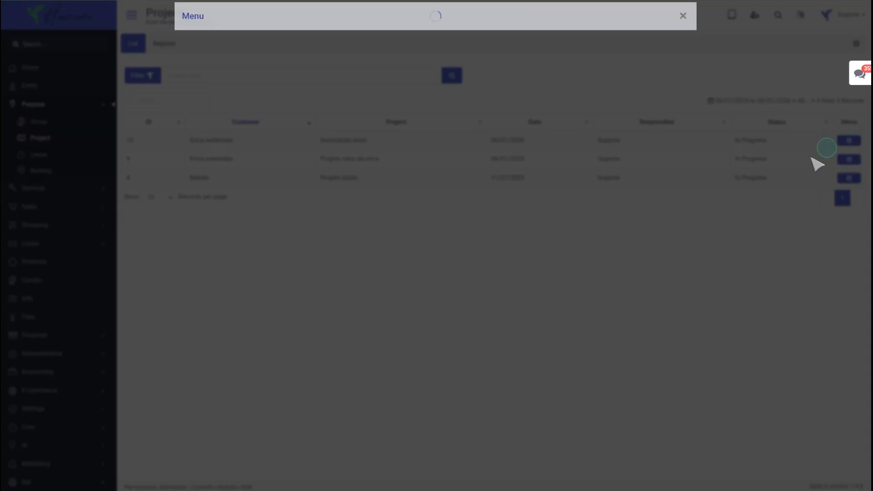
{"action": "left_click", "coordinate": [617, 79]}
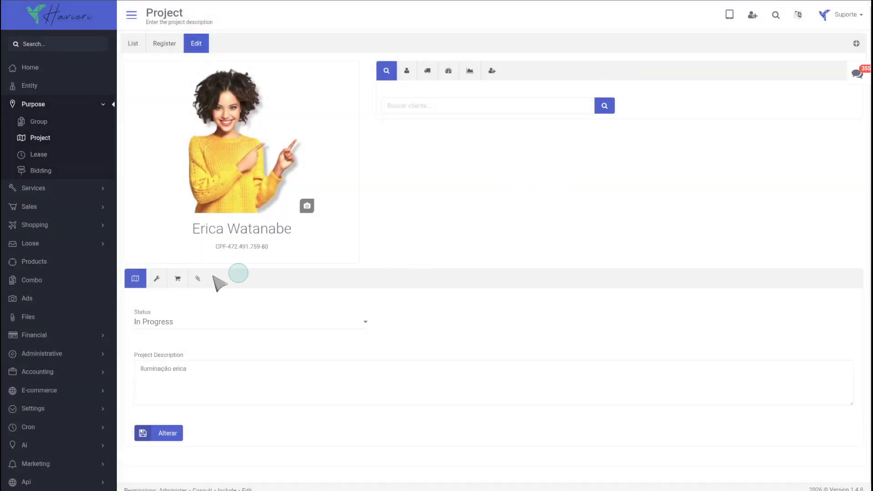
{"action": "left_click", "coordinate": [158, 279]}
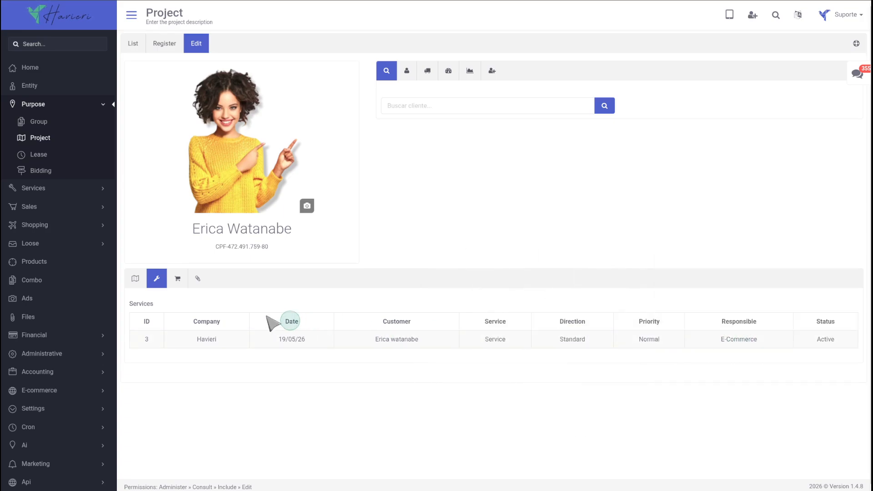
{"action": "left_click", "coordinate": [179, 278]}
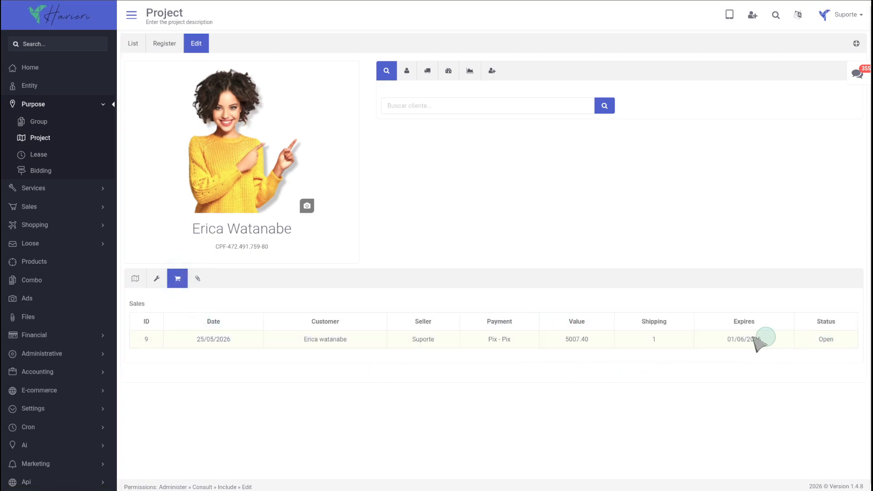
{"action": "left_click", "coordinate": [199, 283]}
- Attach the file proposta.pdf to the project's files and register it
{"action": "scroll", "coordinate": [434, 318], "scroll_direction": "down", "scroll_amount": 2}
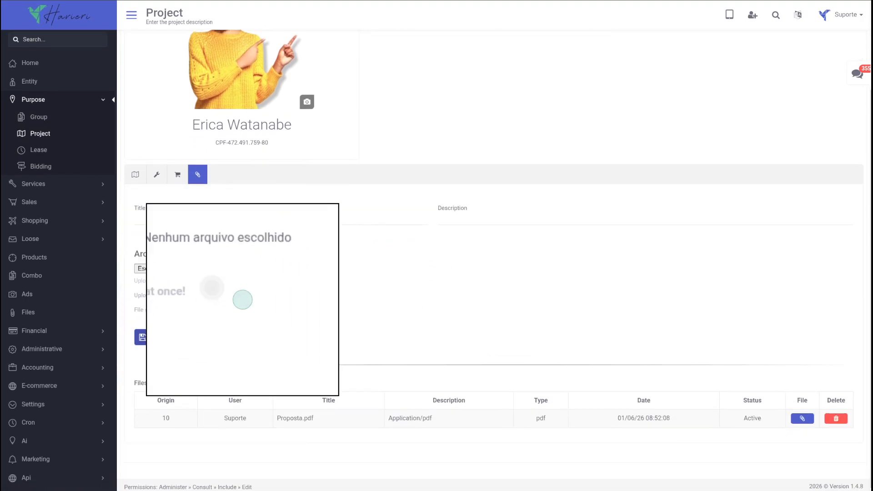
{"action": "left_click", "coordinate": [176, 270]}
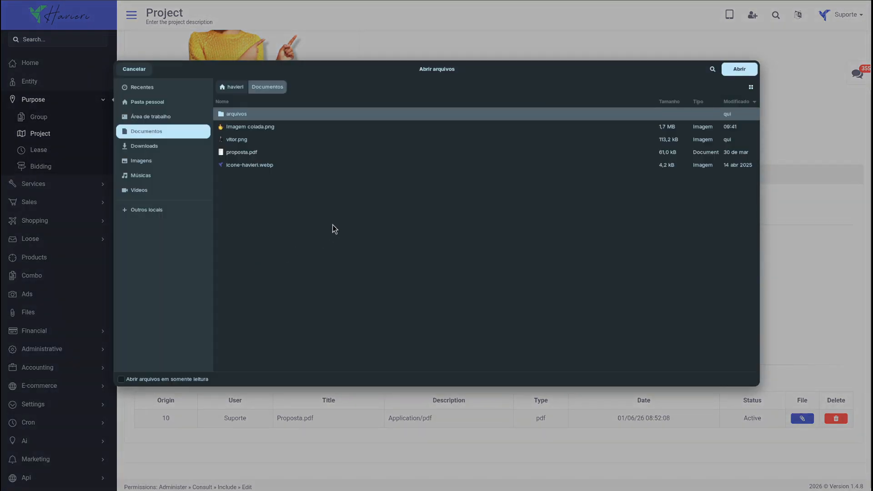
{"action": "double_click", "coordinate": [244, 153]}
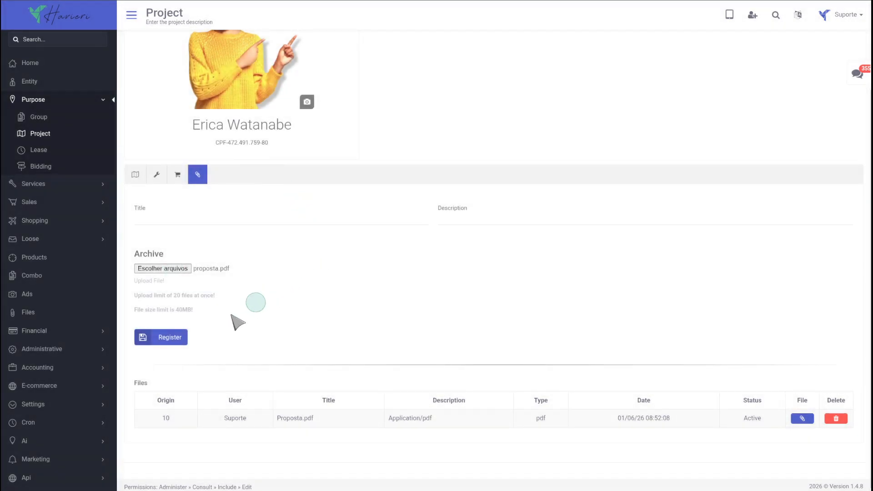
{"action": "left_click", "coordinate": [171, 346]}
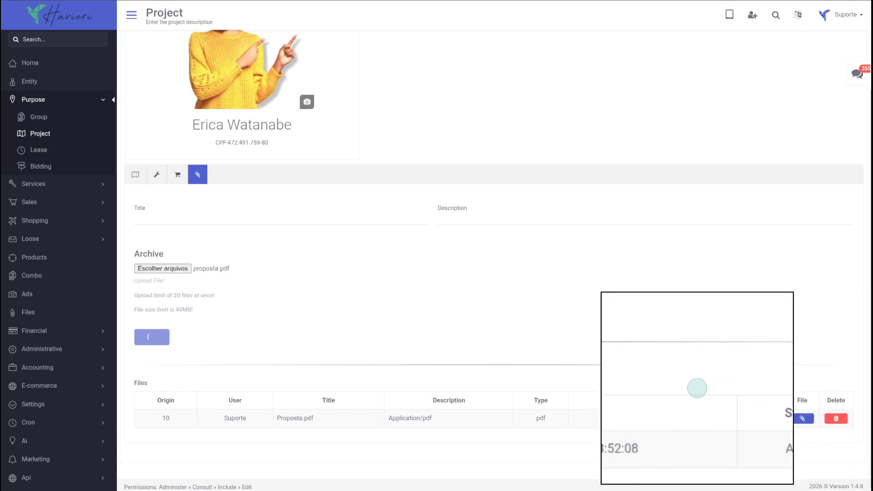
- Review the project's linked sales, linked services and project details tabs
{"action": "left_click", "coordinate": [177, 176]}
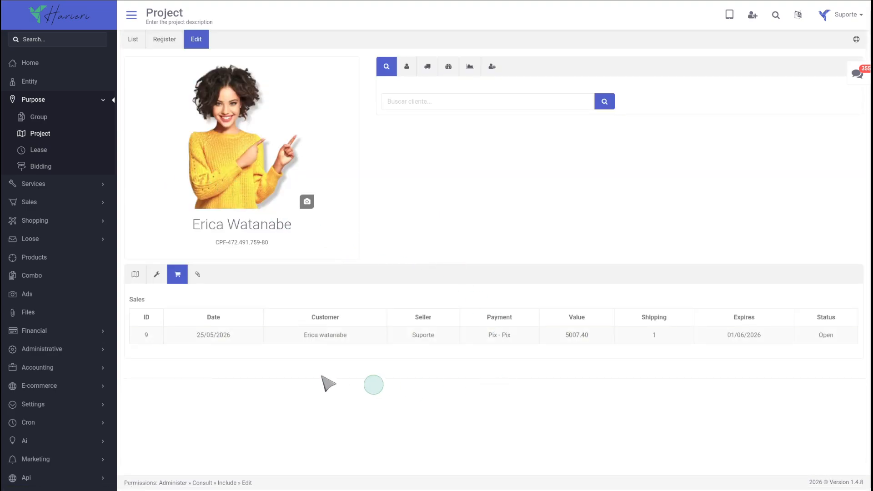
{"action": "left_click", "coordinate": [160, 275]}
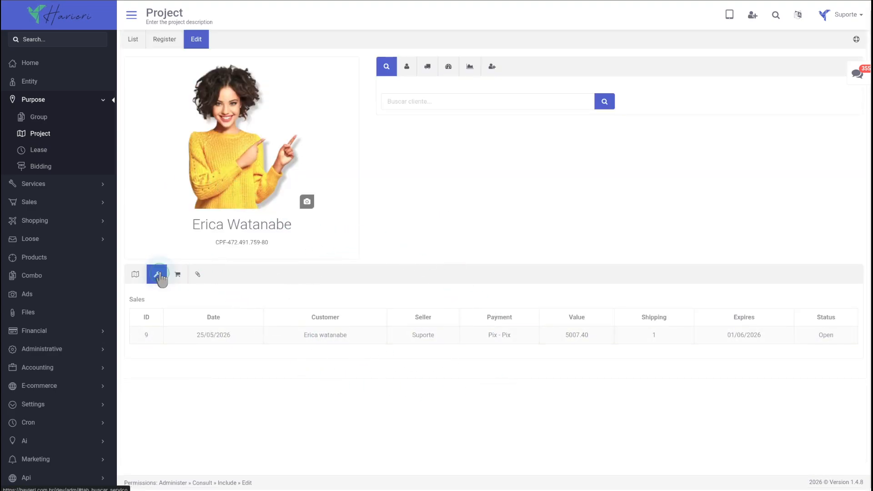
{"action": "left_click", "coordinate": [135, 274]}
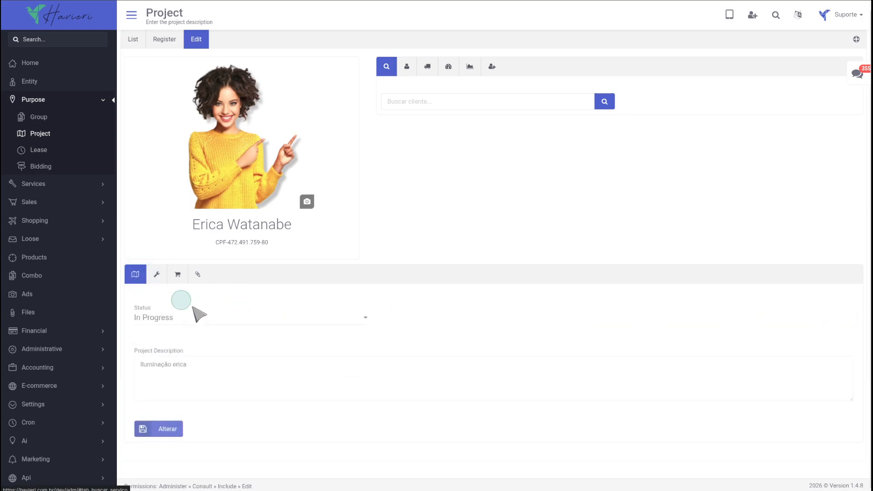
- Open the customer's details and history, browsing the products, sales, financial and service records
{"action": "left_click", "coordinate": [407, 68]}
{"action": "left_click", "coordinate": [491, 67]}
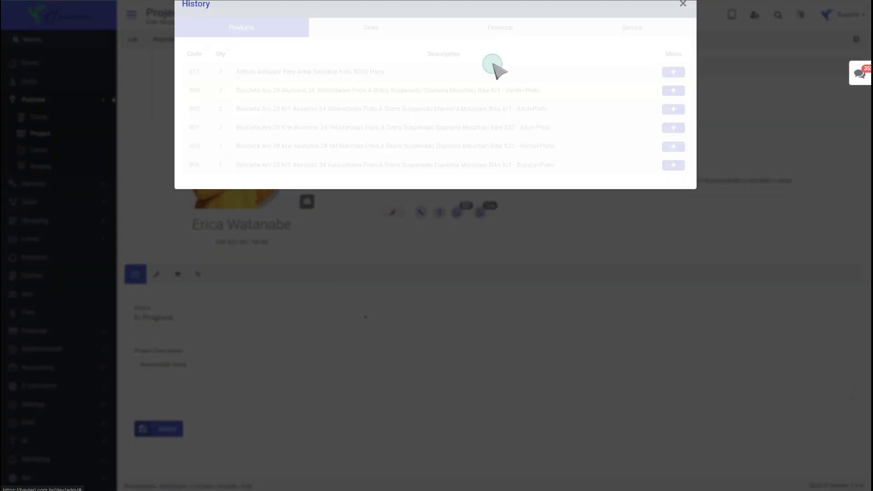
{"action": "left_click", "coordinate": [674, 125]}
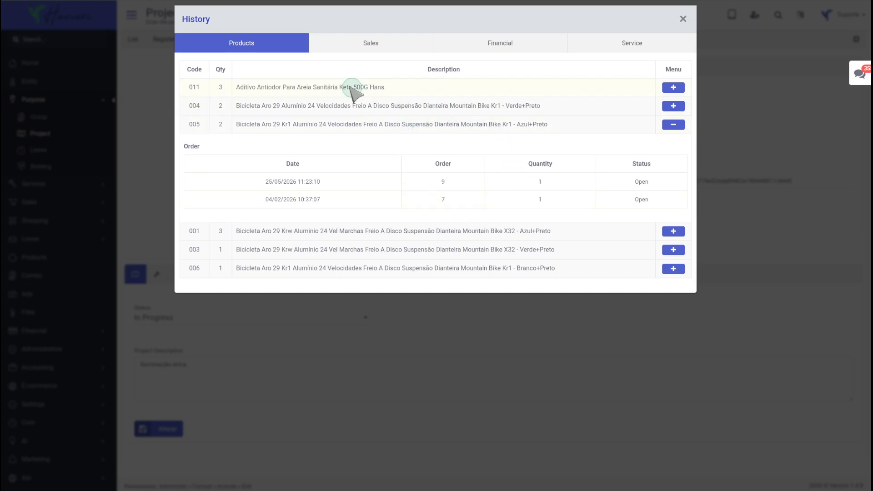
{"action": "left_click", "coordinate": [369, 45]}
{"action": "left_click", "coordinate": [643, 106]}
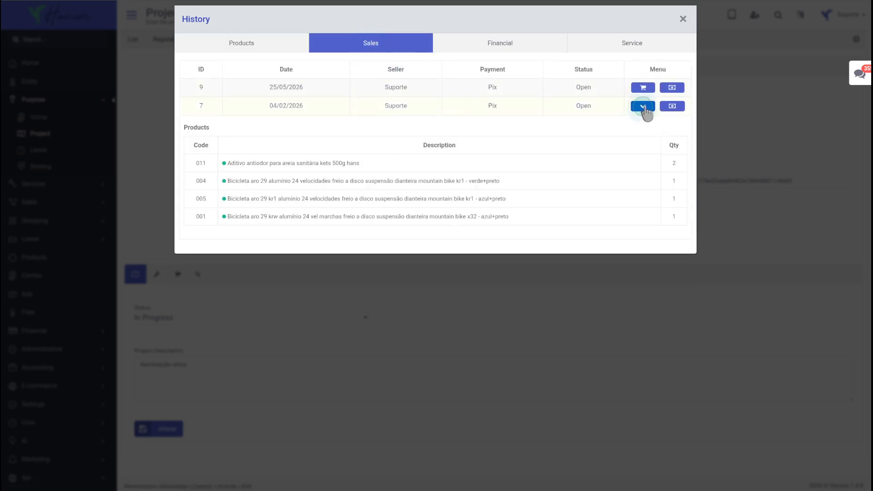
{"action": "left_click", "coordinate": [517, 44]}
{"action": "left_click", "coordinate": [619, 45]}
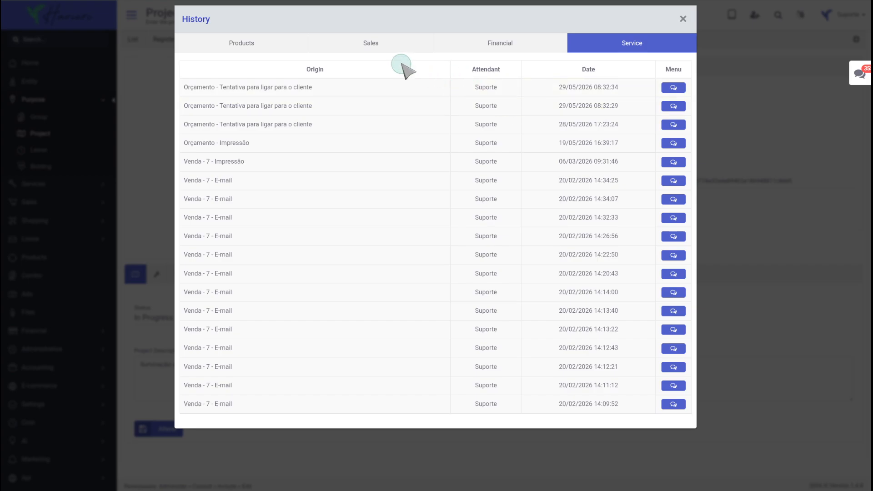
{"action": "left_click", "coordinate": [377, 44]}
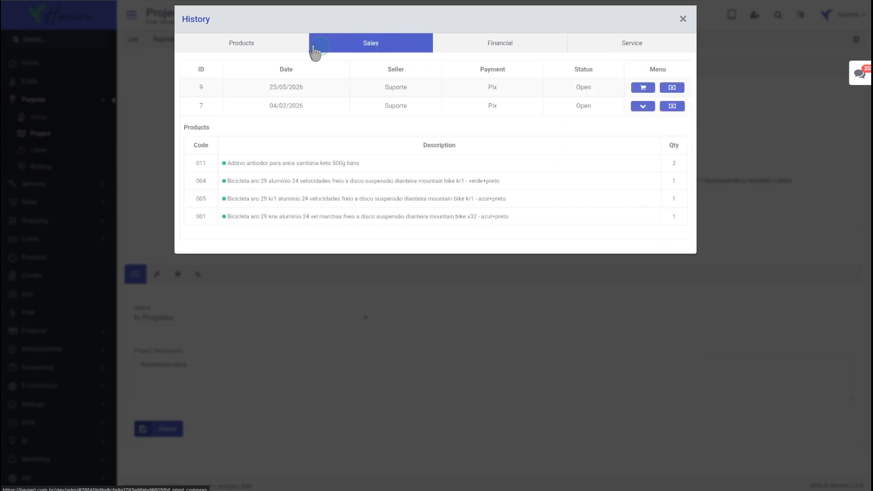
{"action": "left_click", "coordinate": [268, 44]}
{"action": "left_click", "coordinate": [300, 98]}
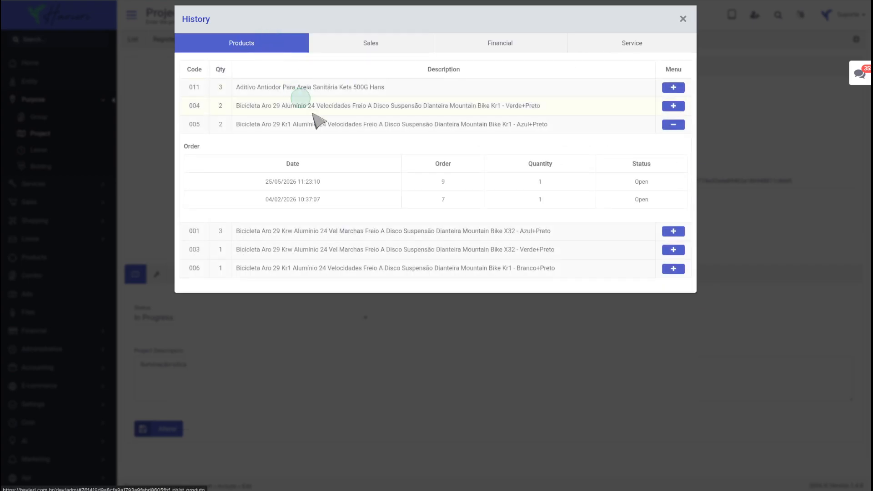
{"action": "left_click", "coordinate": [671, 250]}
{"action": "left_click", "coordinate": [735, 331]}
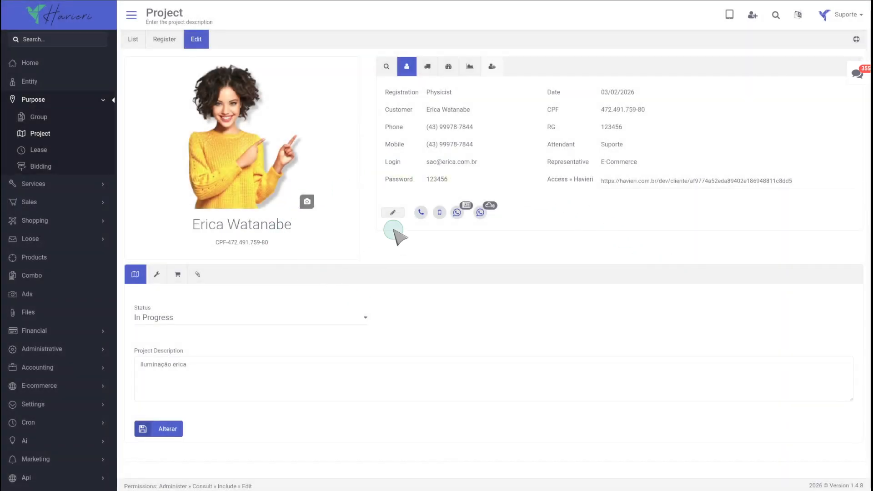
{"action": "left_click", "coordinate": [69, 17]}
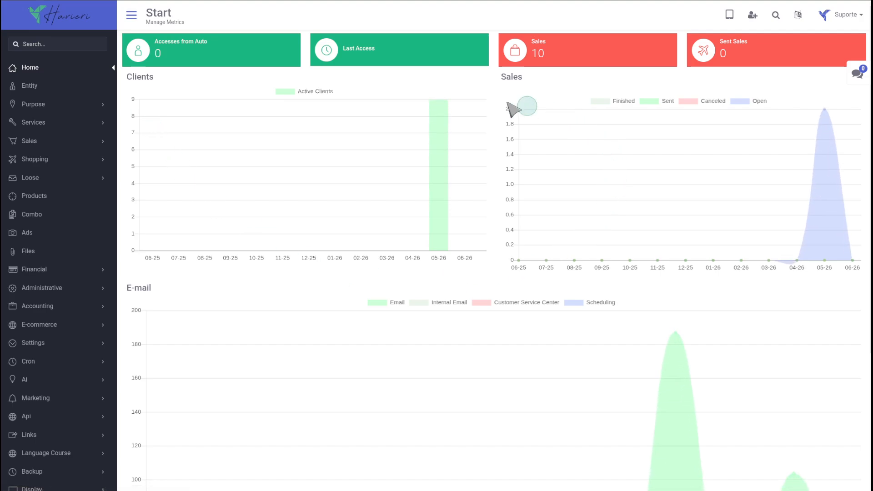